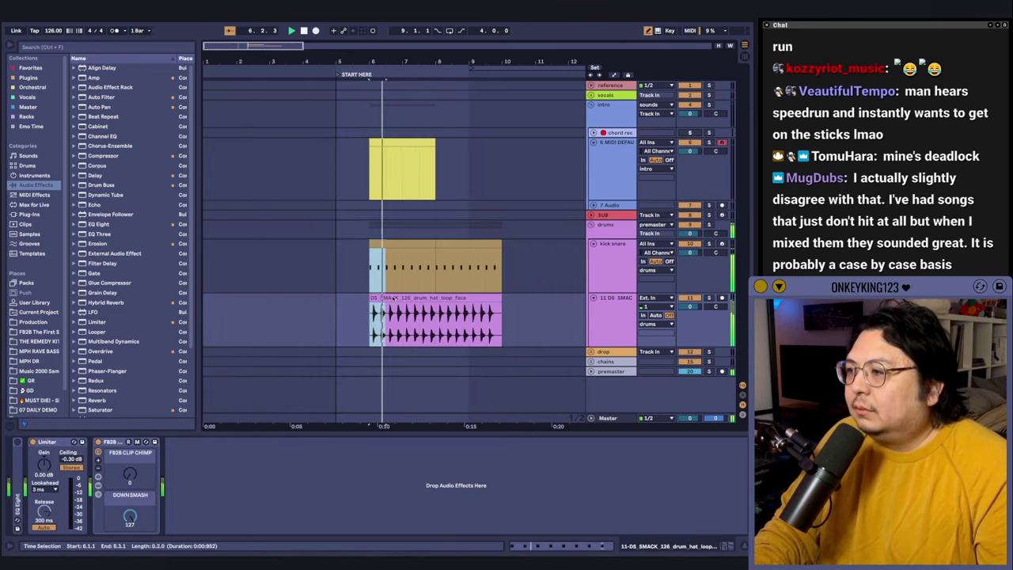
Browse the Zombie_Clap samples in the clap search results
drag(394, 298, 436, 323)
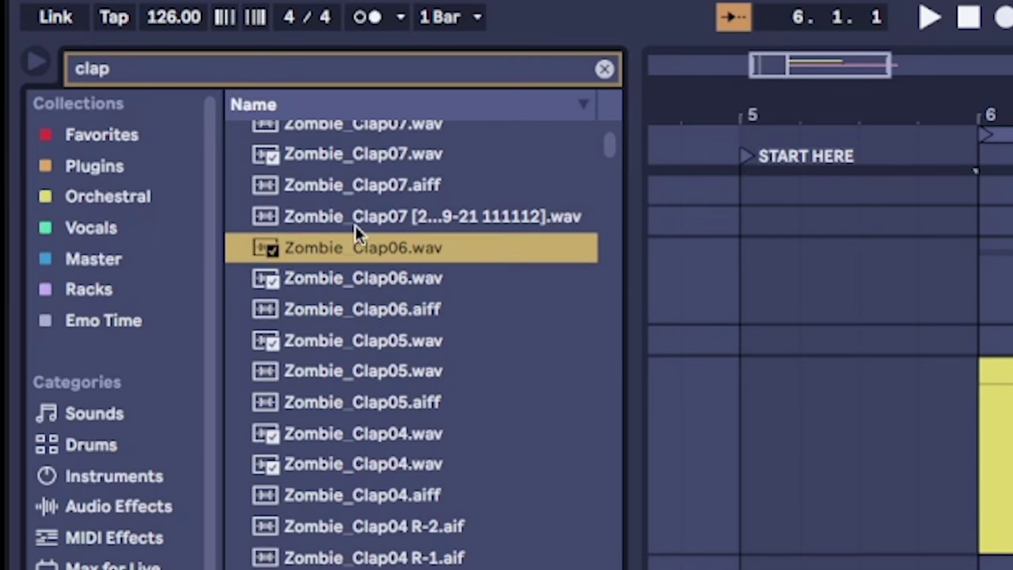
scroll(355, 225, down, 4)
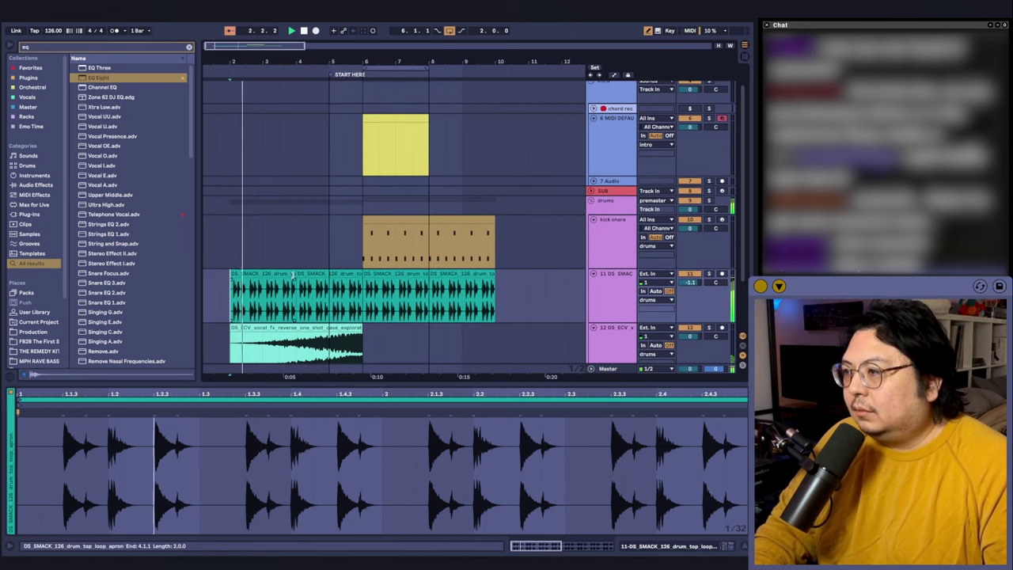
Select the kick snare, hi-hat and GREENROOM loop clips across bars 6 to 10 and lower the GREENROOM track's volume to -1.3 dB
click(371, 216)
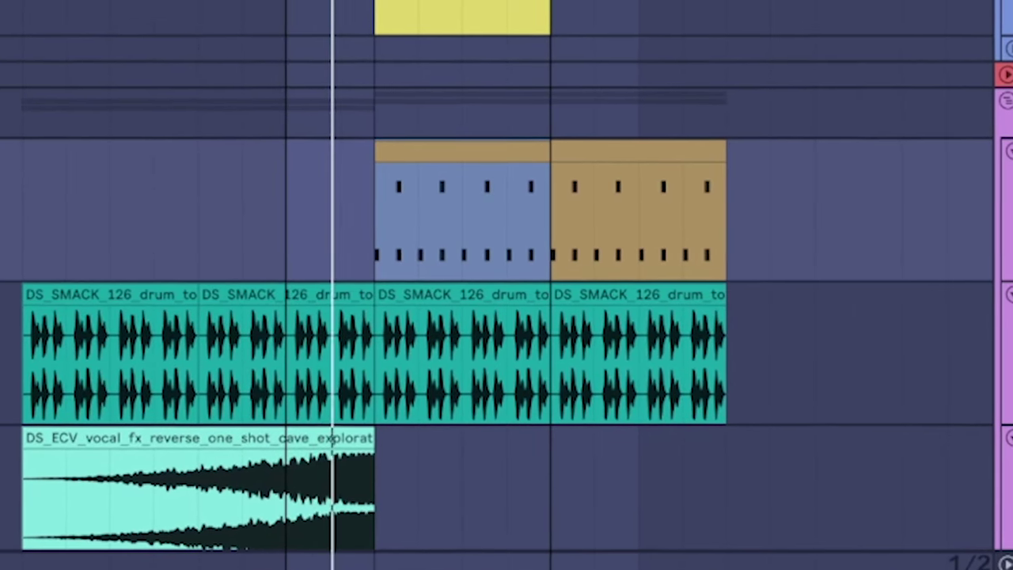
scroll(535, 369, down, 5)
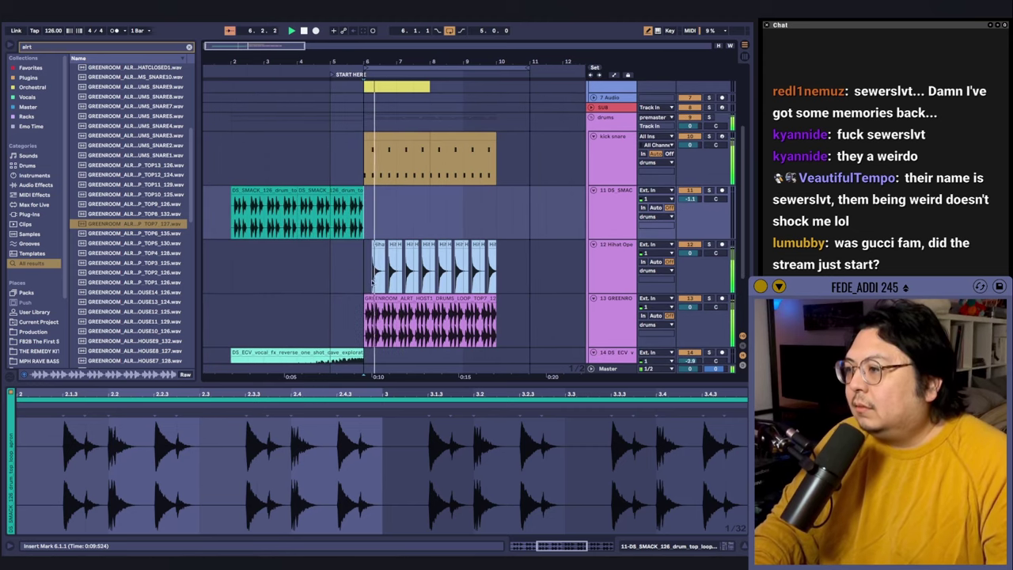
click(363, 261)
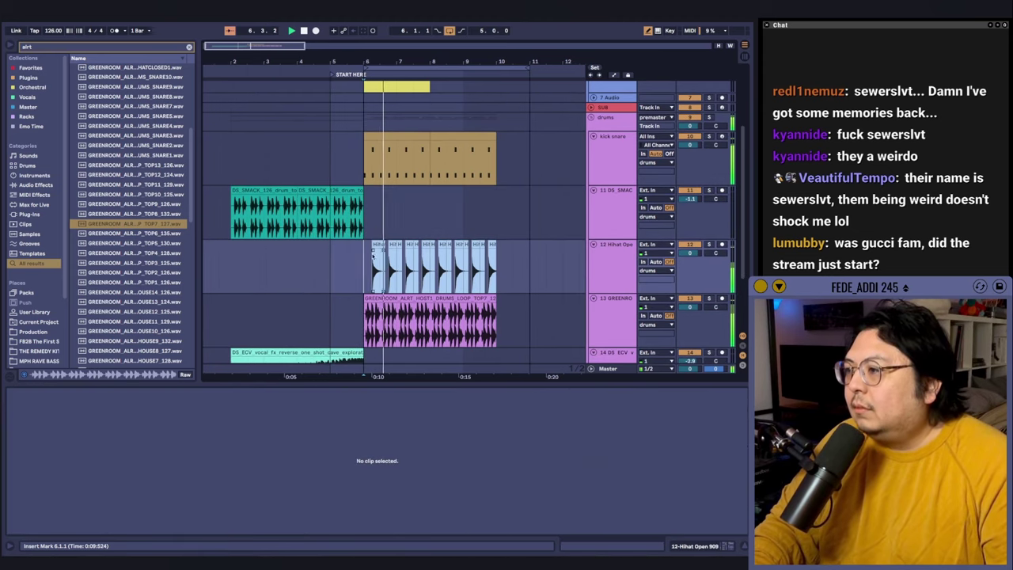
drag(363, 173, 496, 340)
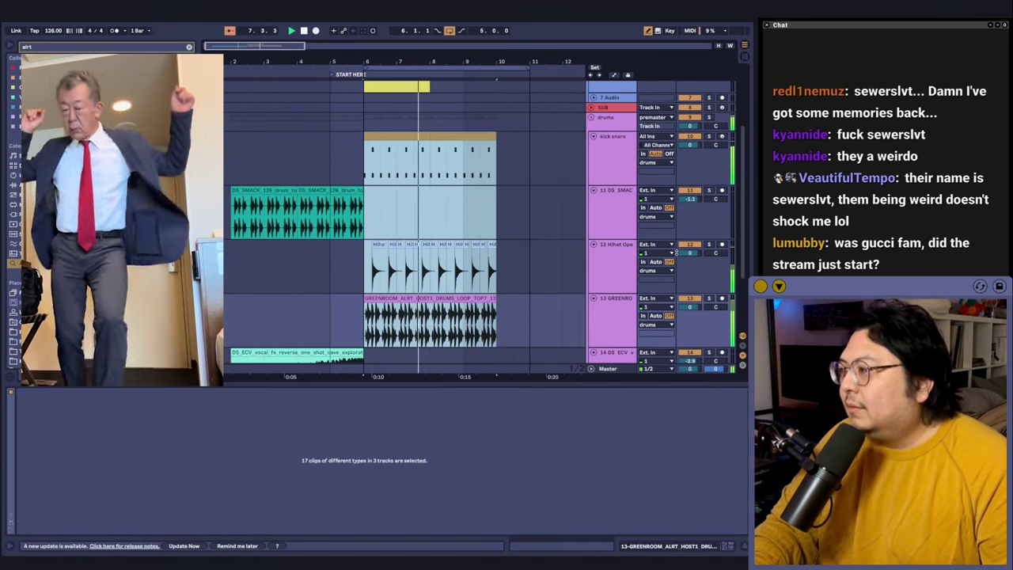
drag(690, 306, 686, 311)
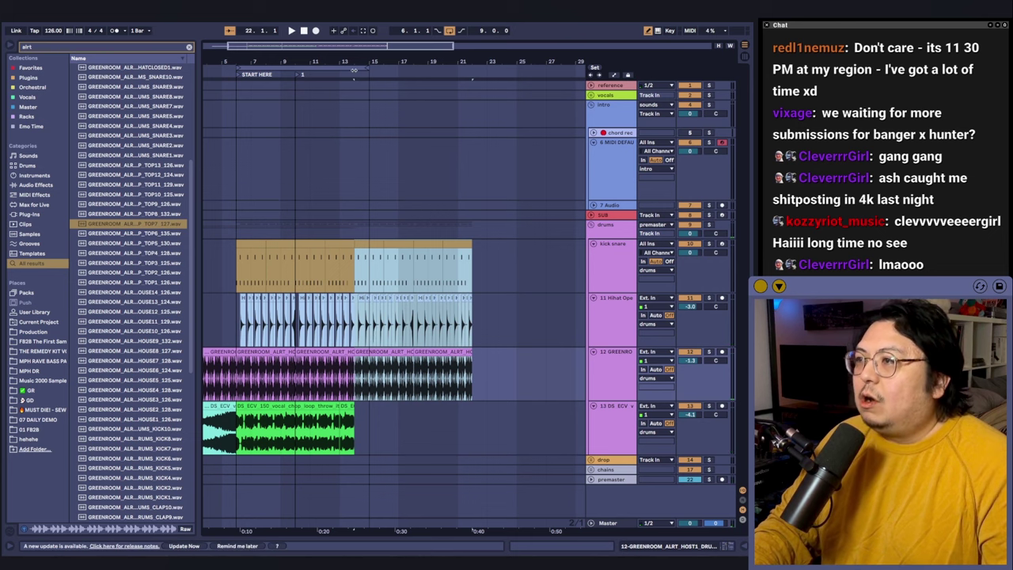
Start a bass riff in the empty MIDI clip by placing a D1 note at the clip's beginning
drag(353, 70, 323, 102)
click(324, 169)
click(80, 407)
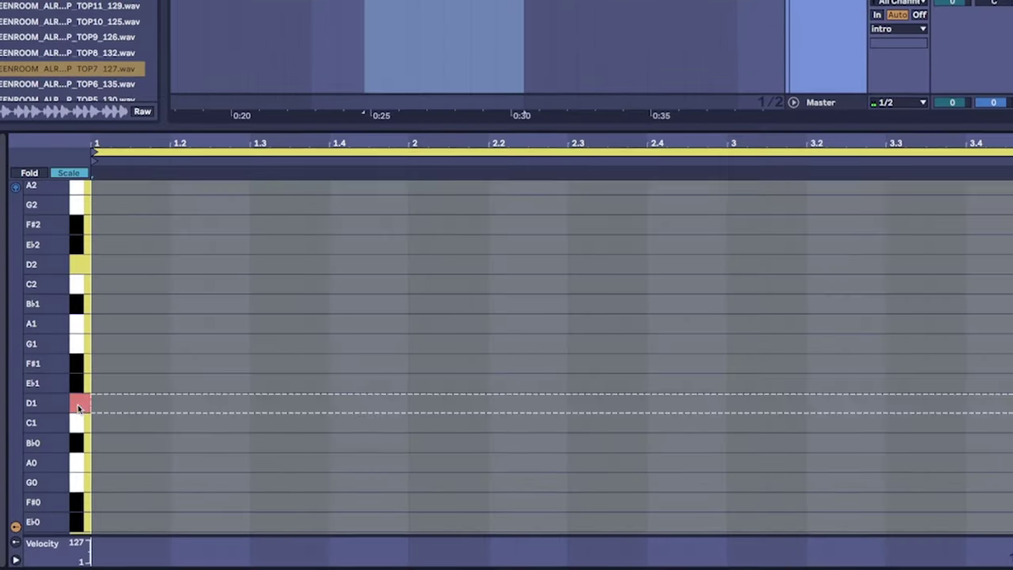
click(94, 405)
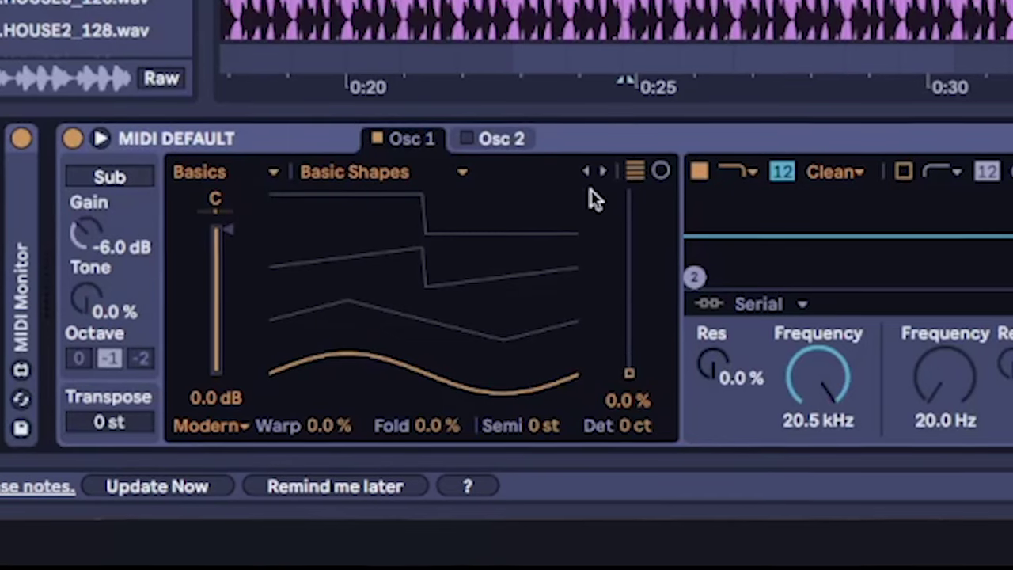
Switch Osc 1 to another wavetable and refine the riff by moving the C1 note to D1 and a higher note earlier
click(595, 172)
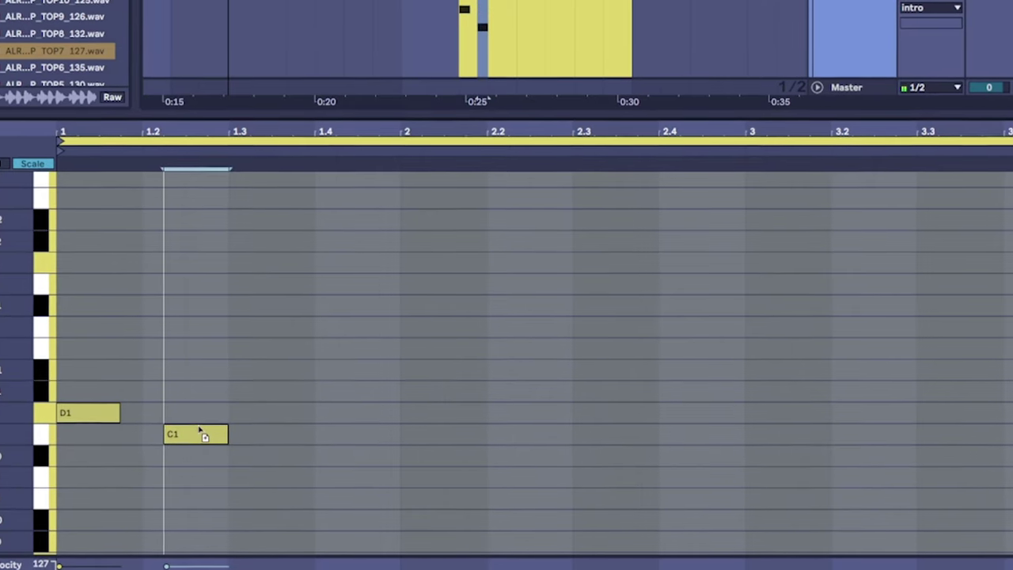
drag(200, 429, 199, 410)
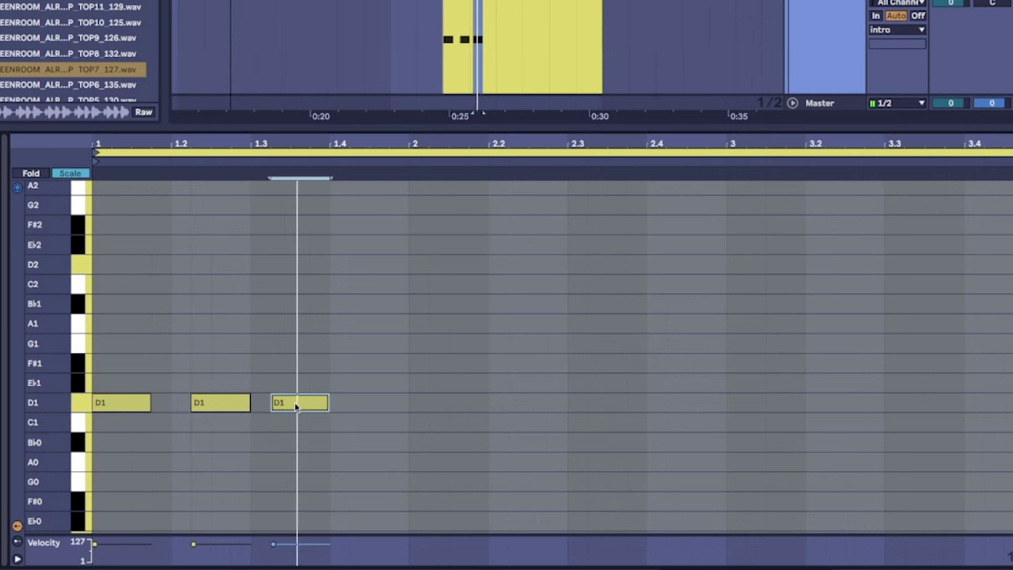
drag(450, 343, 430, 342)
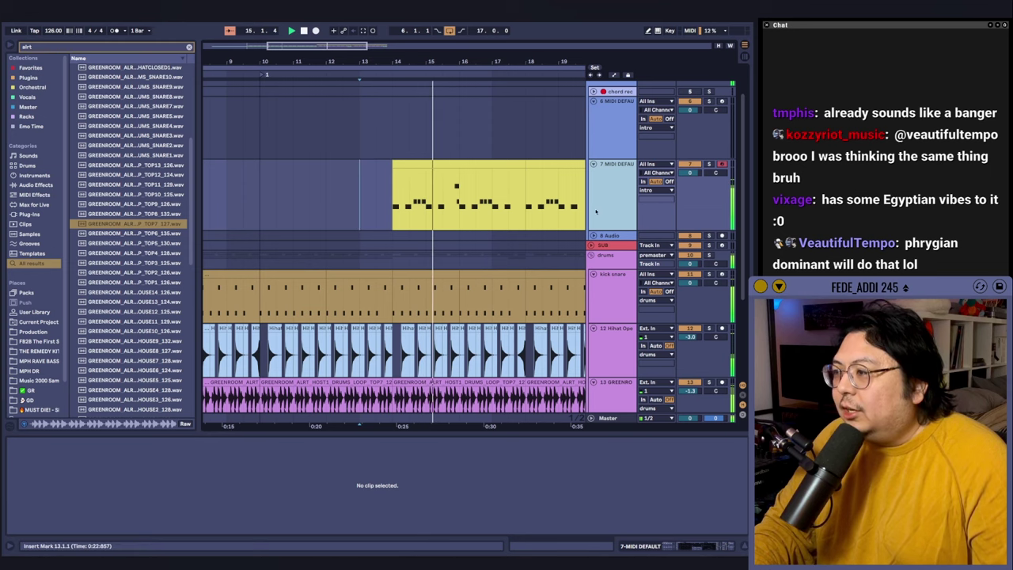
Show the device chain of the 7 MIDI DEFAULT track and examine the effects after its synth
key(shift+Tab)
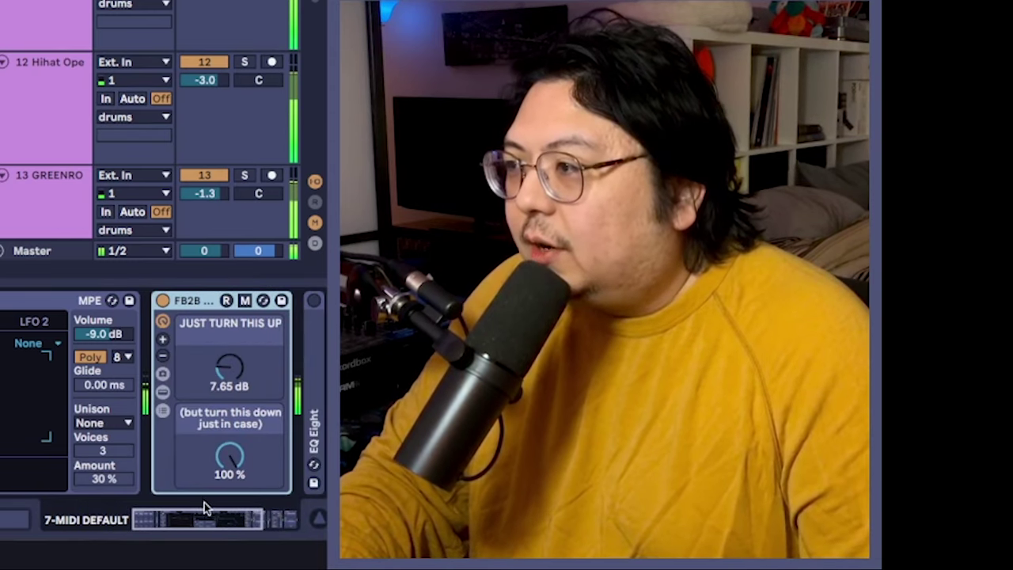
drag(204, 518, 225, 518)
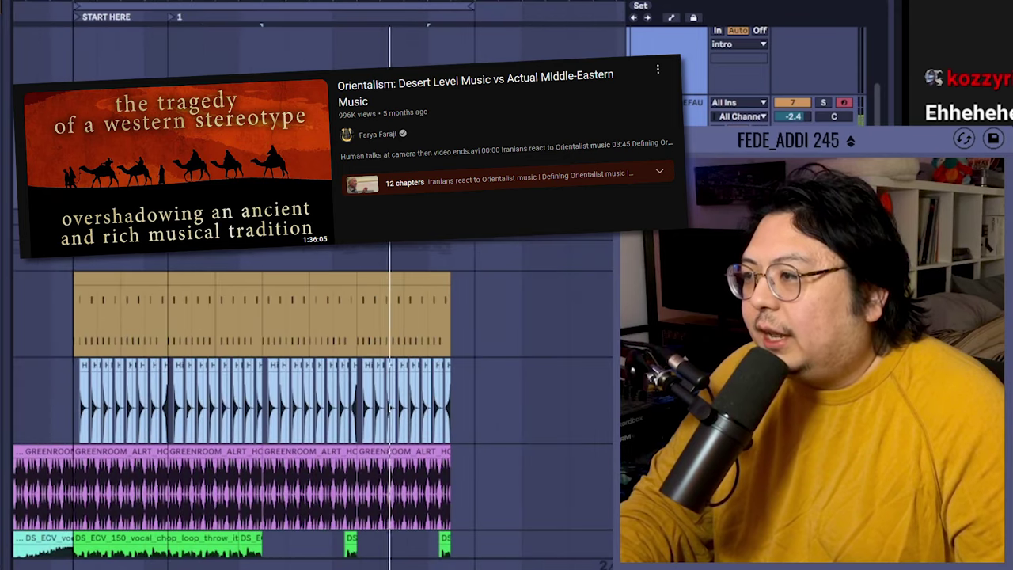
Paste a copy of the riff's MIDI clips onto the SUB track at bar 14
scroll(268, 272, up, 2)
scroll(268, 274, up, 3)
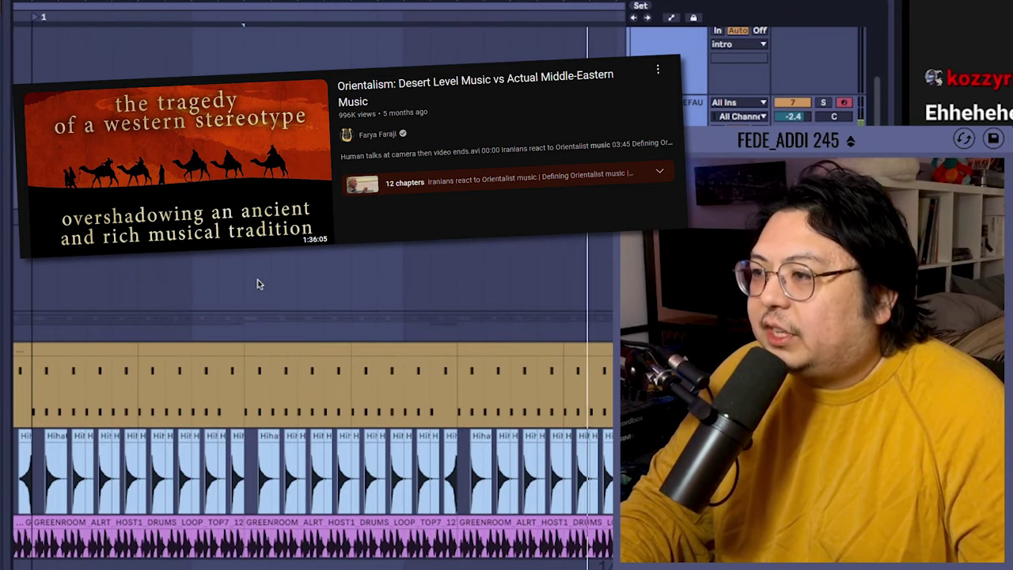
click(259, 283)
key(ctrl+v)
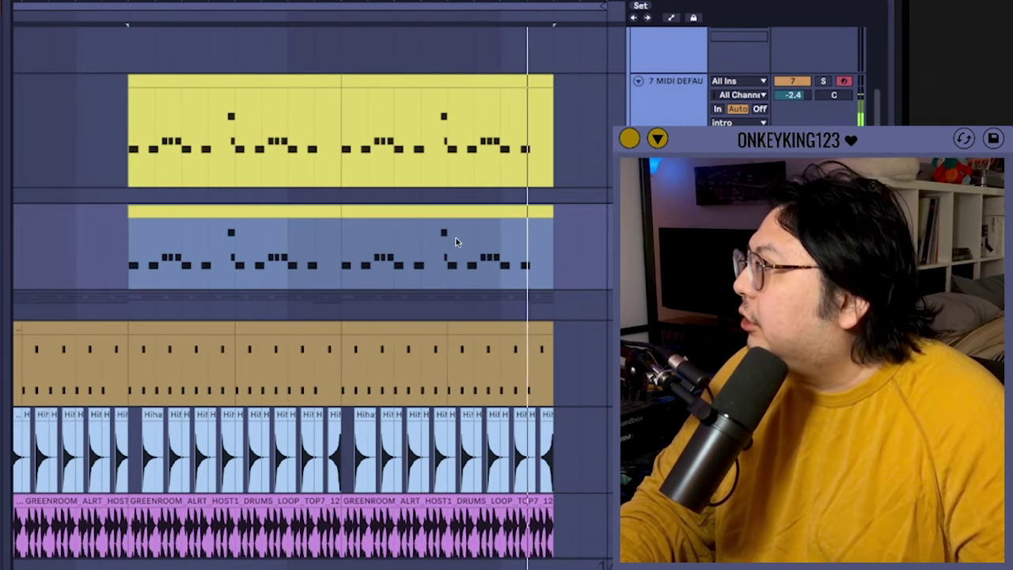
Insert a new audio track directly below the kick snare track
scroll(456, 242, down, 4)
scroll(388, 340, up, 2)
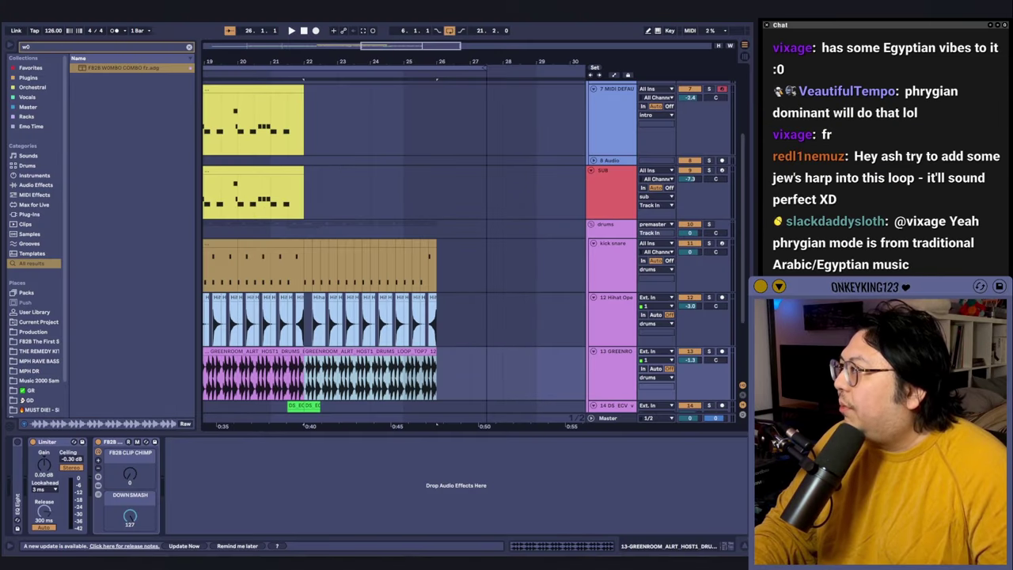
click(606, 255)
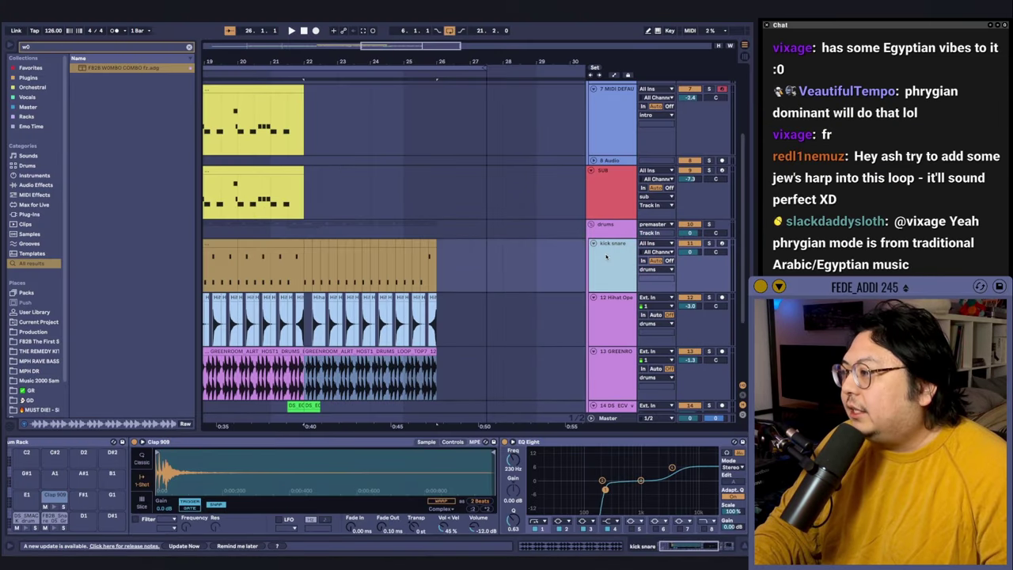
key(ctrl+t)
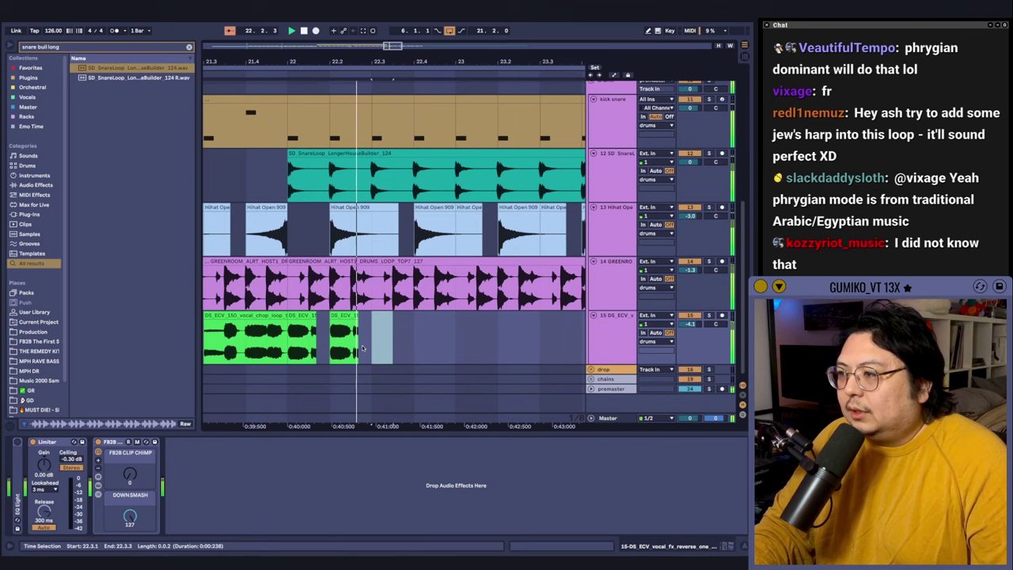
Duplicate the short vocal chops repeatedly along the vocal track across the build-up from bar 22
drag(382, 350, 299, 353)
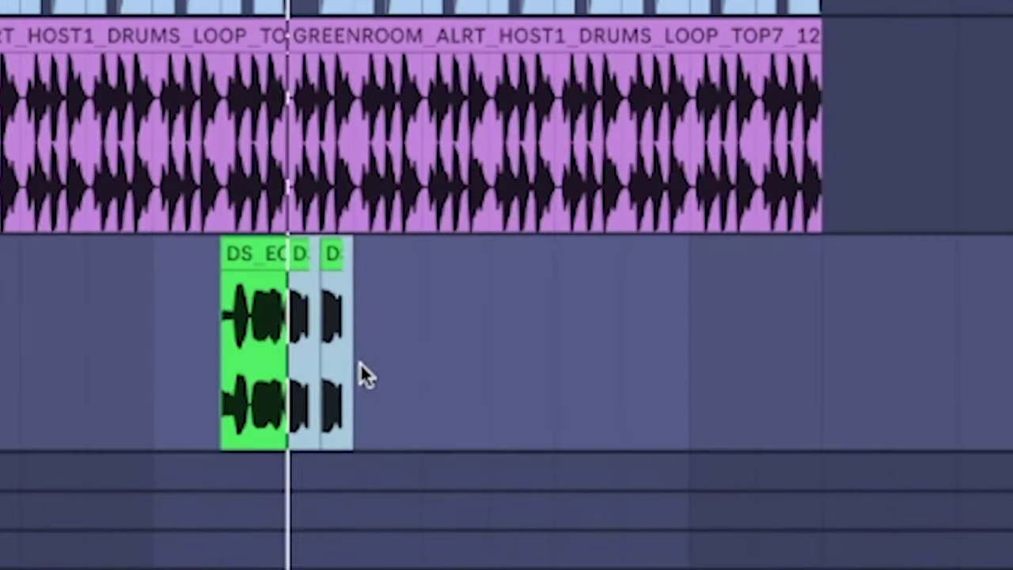
key(ctrl+d)
key(ctrl+d)
key(ctrl+d)
key(ctrl+d)
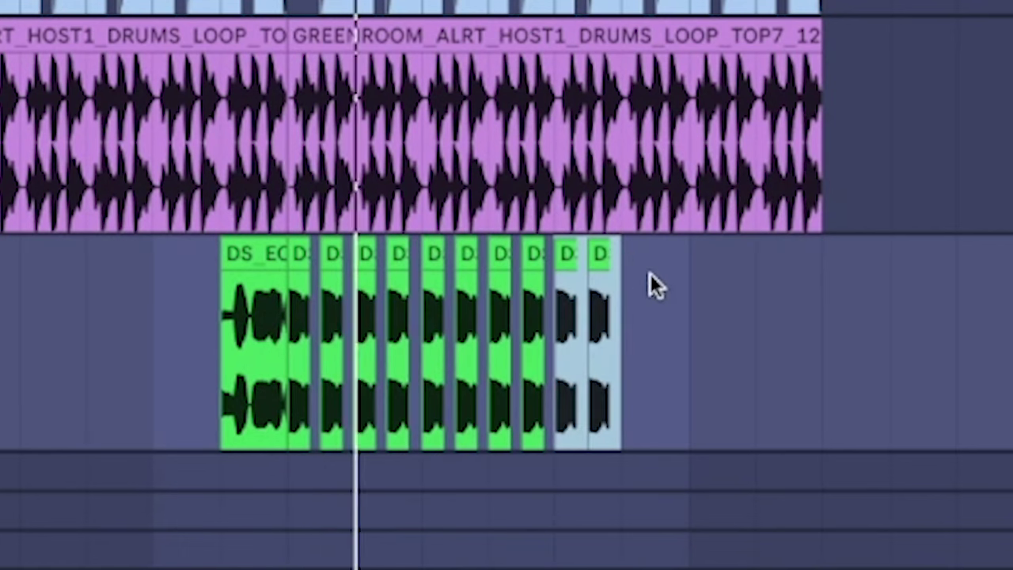
key(ctrl+d)
key(ctrl+d)
key(ctrl+d)
drag(739, 8, 395, 197)
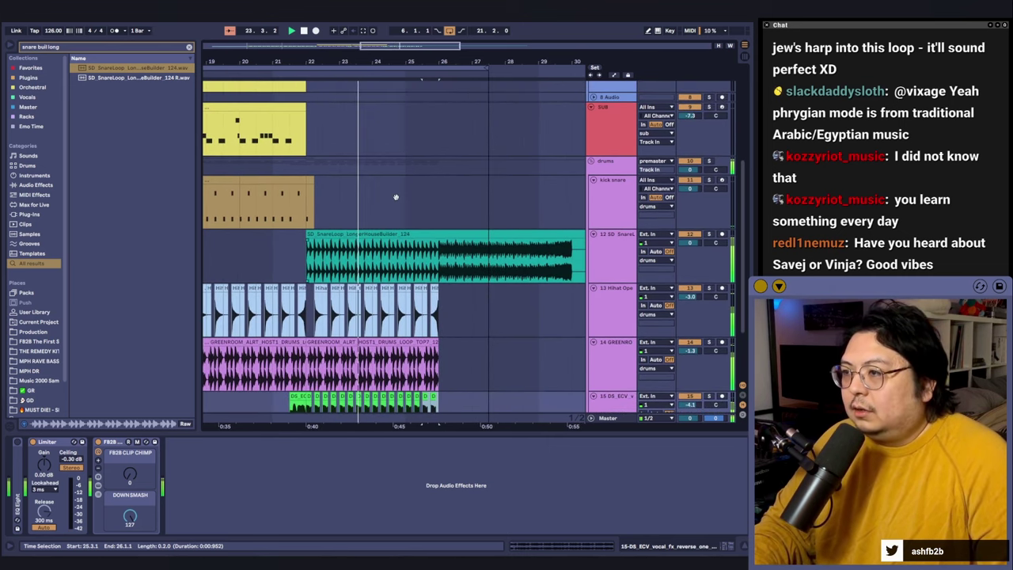
scroll(395, 197, down, 2)
scroll(340, 198, right, 1)
key(ctrl+d)
scroll(361, 197, down, 2)
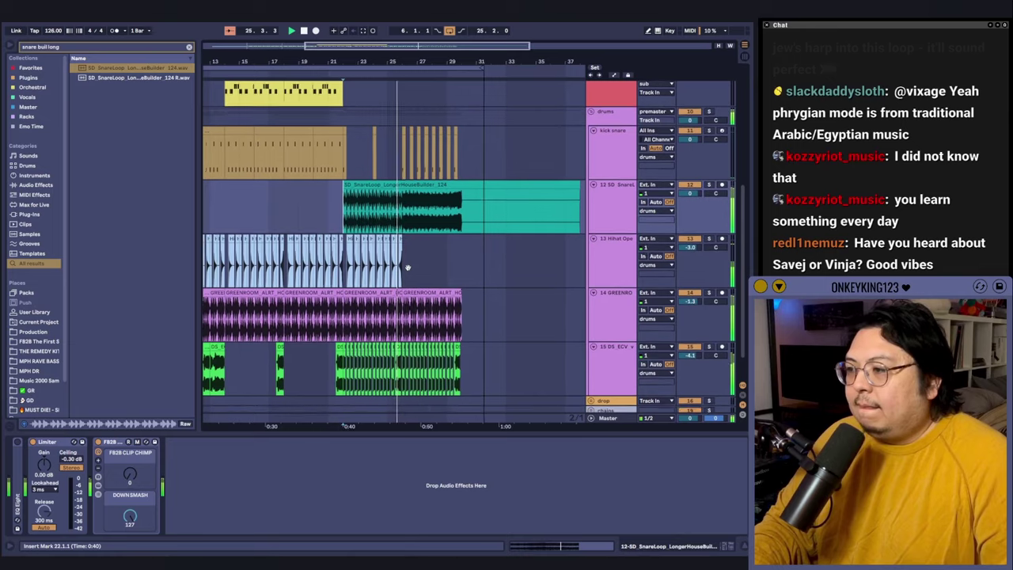
Delete the last two single-kick clips at the end of the build-up on the kick snare track
drag(406, 267, 338, 297)
scroll(360, 265, up, 4)
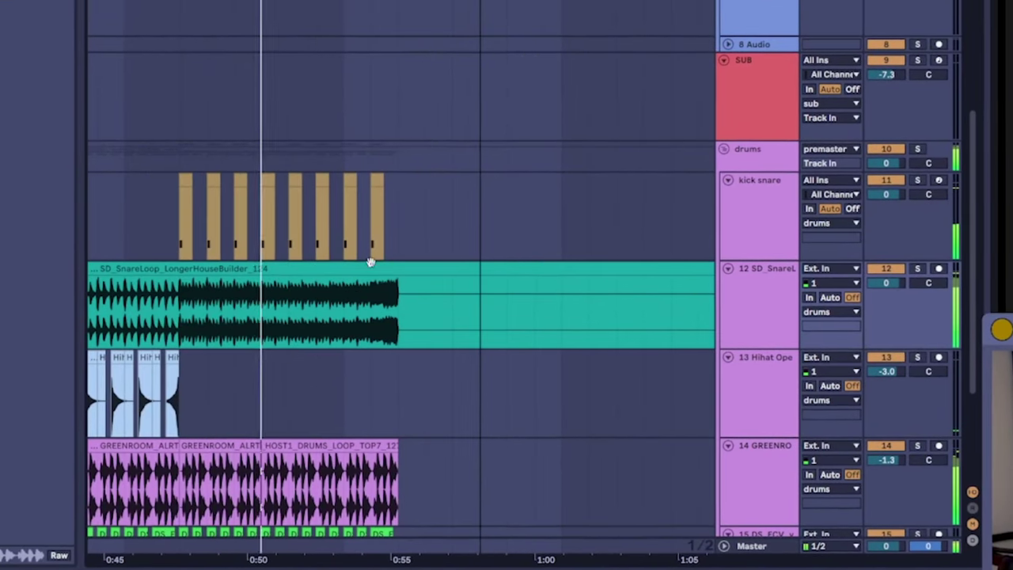
drag(346, 250, 422, 250)
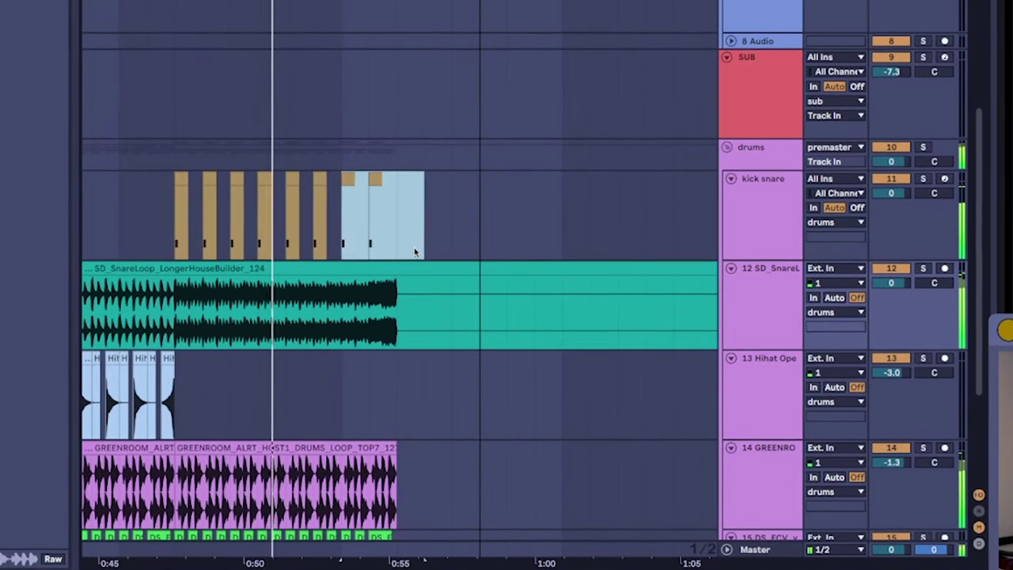
key(Delete)
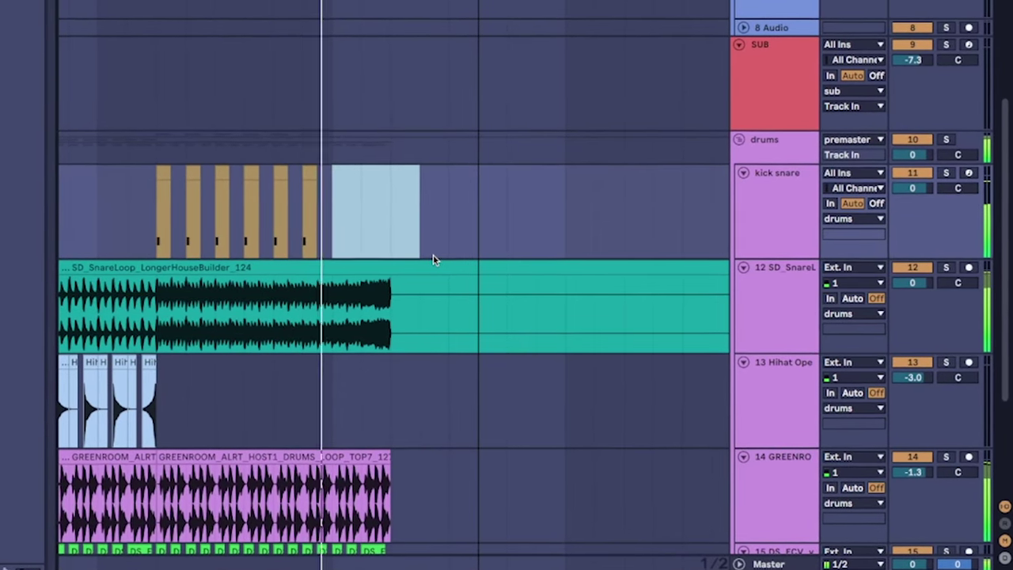
Select the two adjacent D#1 notes following the D1 note at 1.3 in the drop riff's MIDI clip
drag(366, 339, 345, 257)
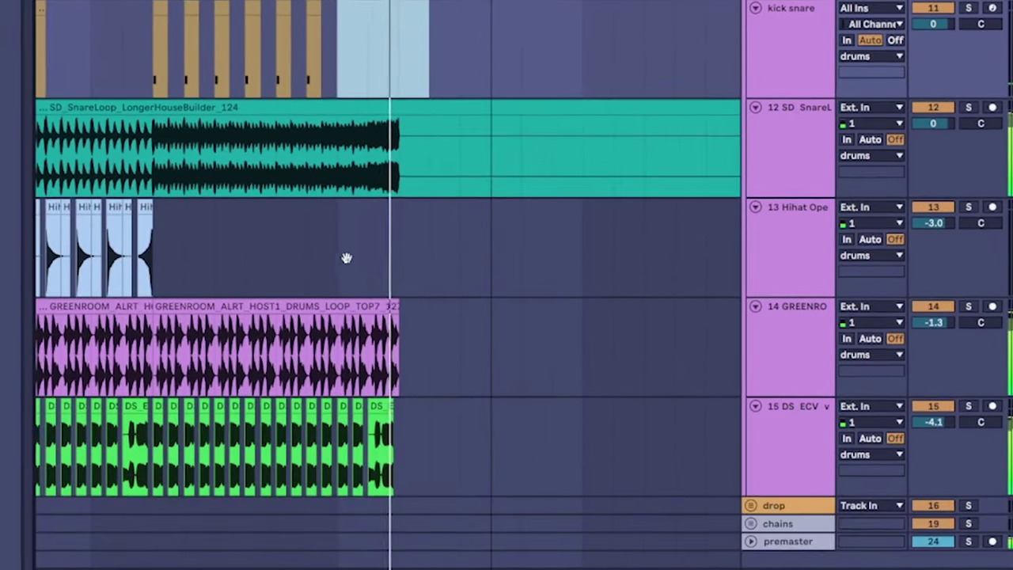
scroll(402, 242, down, 4)
drag(364, 142, 335, 298)
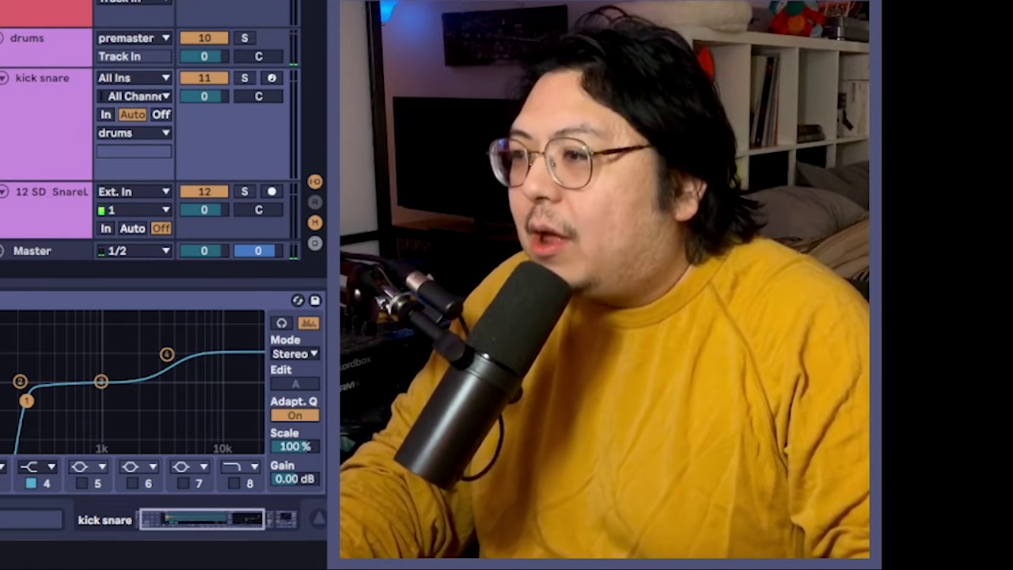
click(348, 252)
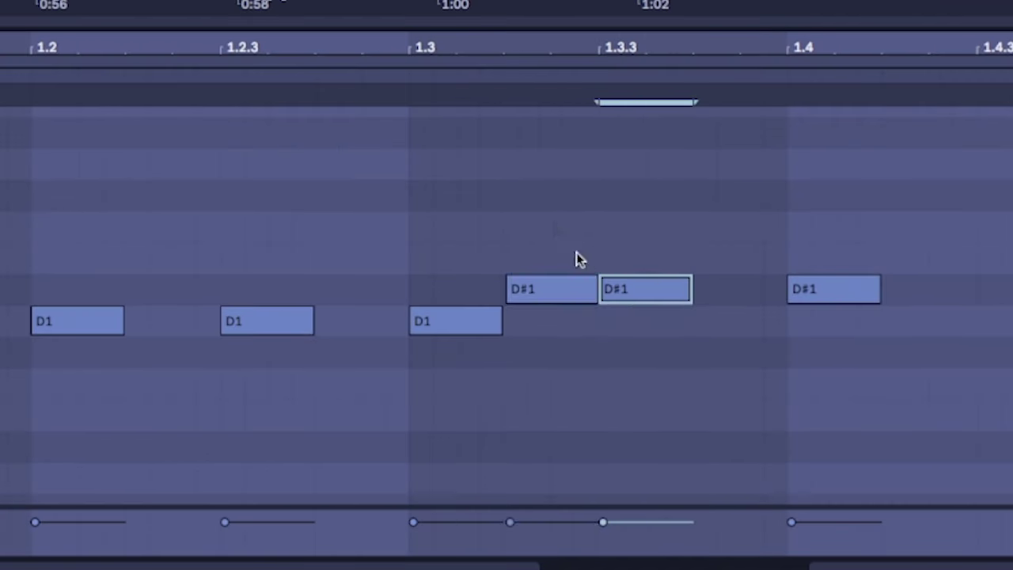
drag(576, 261, 689, 304)
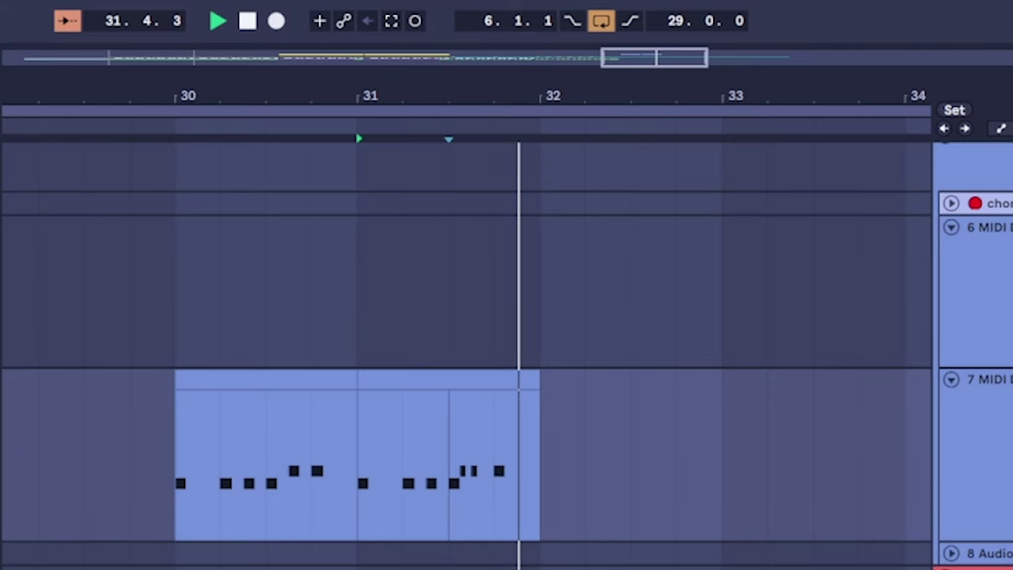
Delete the short MIDI clip at bar 31 on the 6 MIDI DEFAULT track
scroll(543, 554, down, 5)
scroll(433, 473, up, 4)
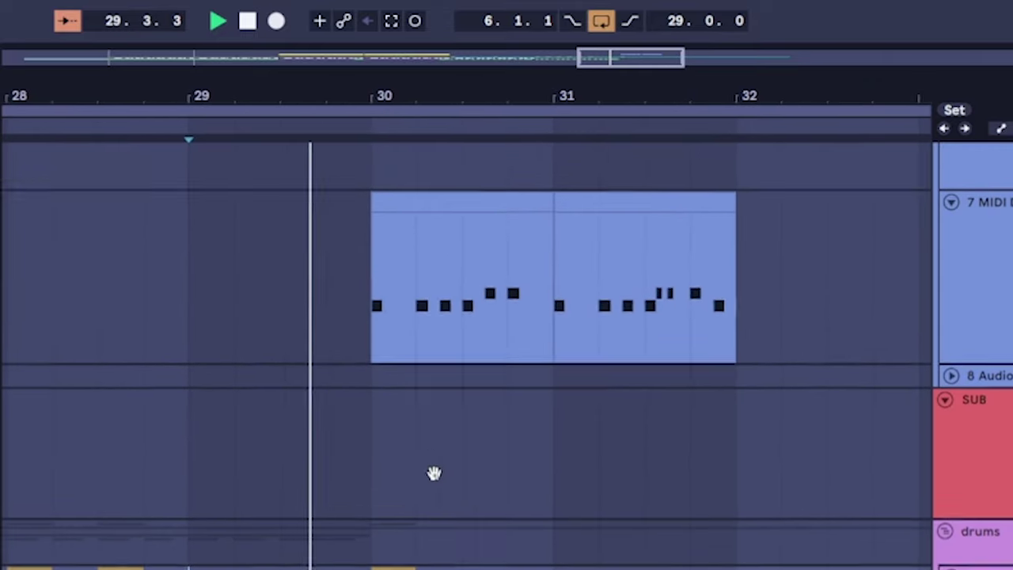
scroll(439, 459, up, 4)
scroll(427, 467, down, 7)
drag(453, 438, 406, 524)
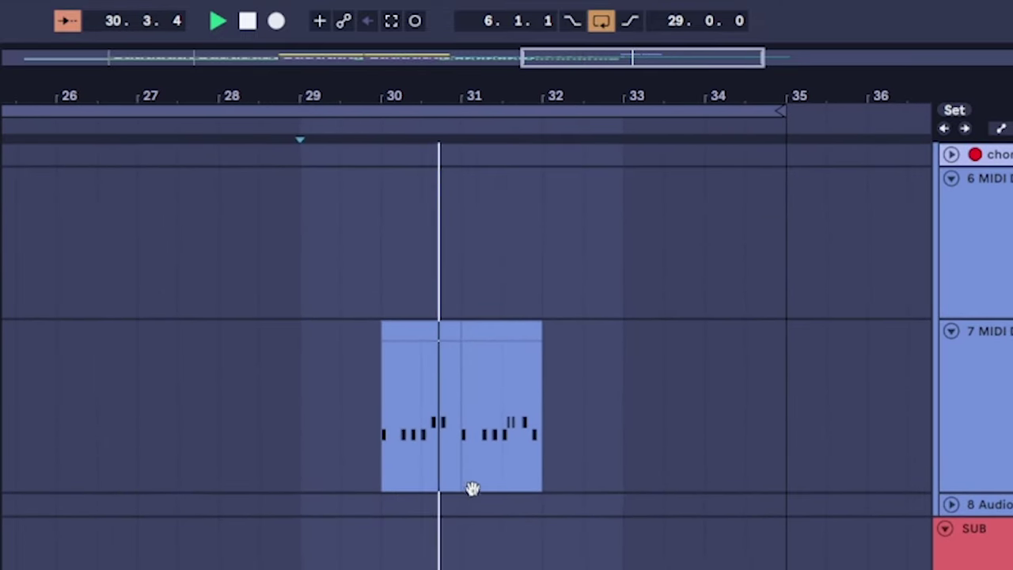
drag(472, 488, 461, 420)
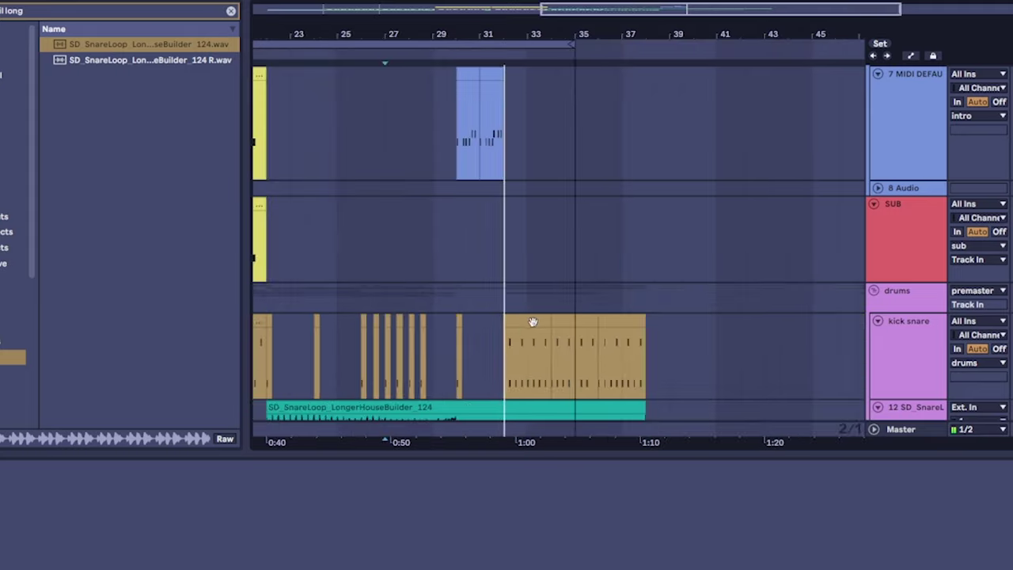
drag(531, 321, 436, 368)
drag(477, 144, 400, 300)
drag(383, 187, 427, 187)
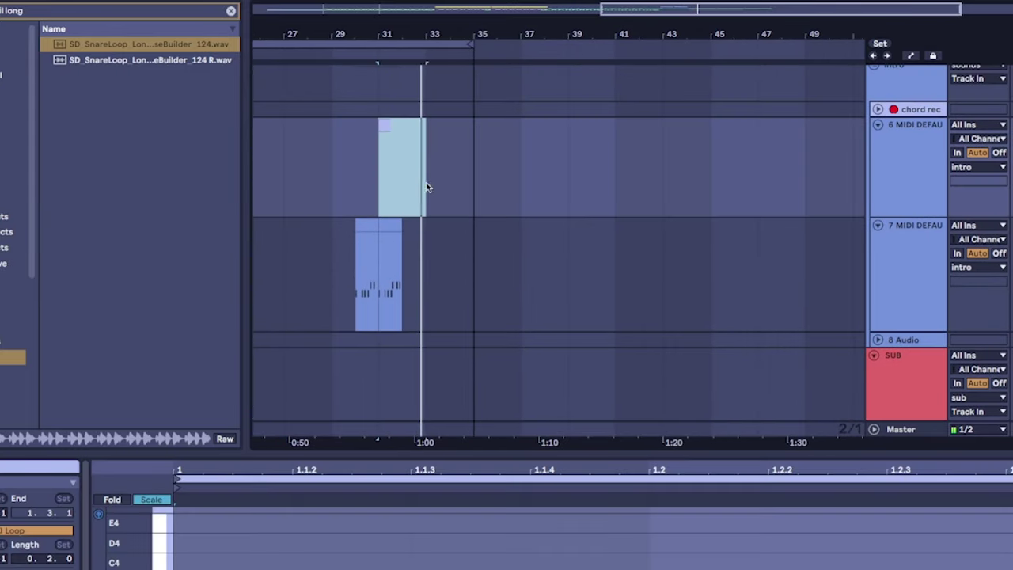
key(Delete)
Duplicate the two-bar drop riff on the 7 MIDI DEFAULT track so that it also fills bars 32 to 34
click(366, 261)
drag(366, 380, 364, 266)
drag(360, 208, 405, 209)
key(ctrl+d)
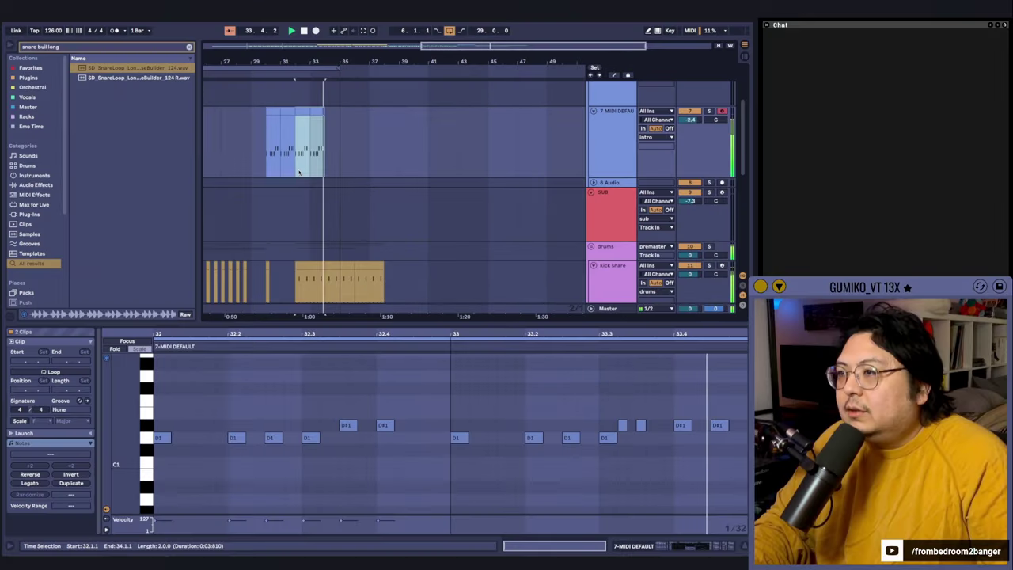
Copy the two-bar drop riff onto the SUB track from bar 30 and repeat it up to bar 38
drag(322, 183, 337, 198)
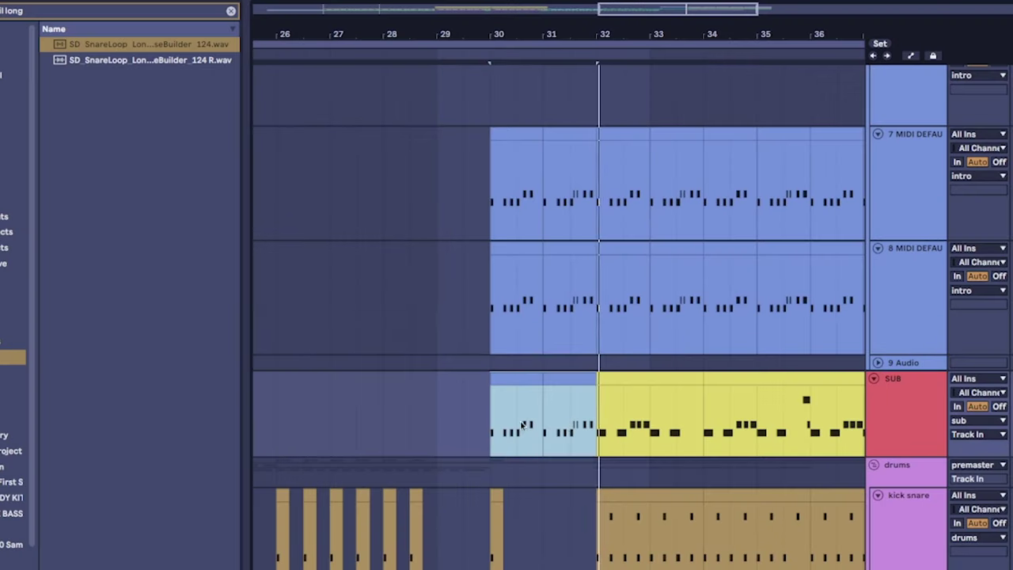
drag(486, 362, 468, 385)
scroll(467, 384, up, 2)
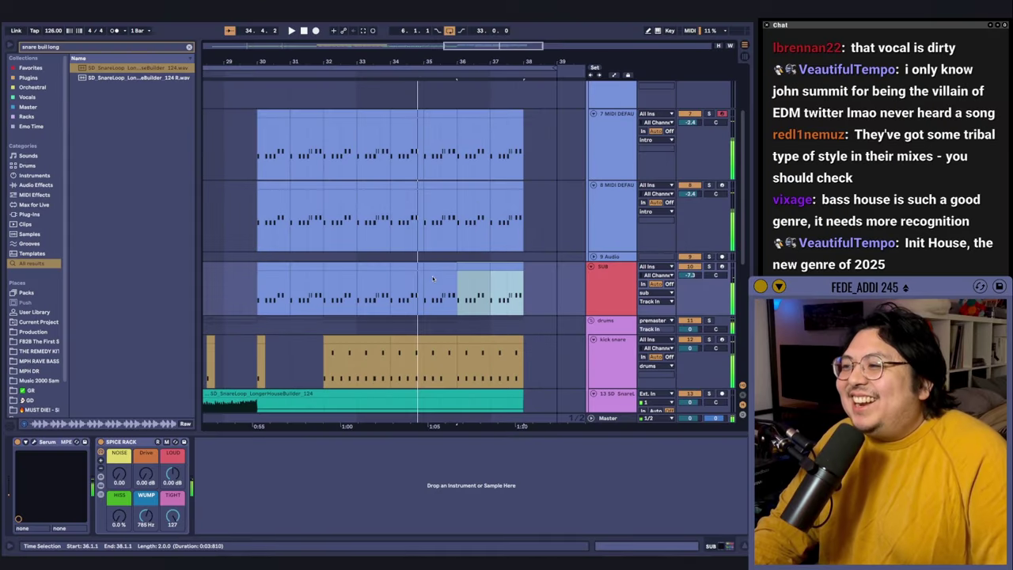
scroll(328, 295, up, 2)
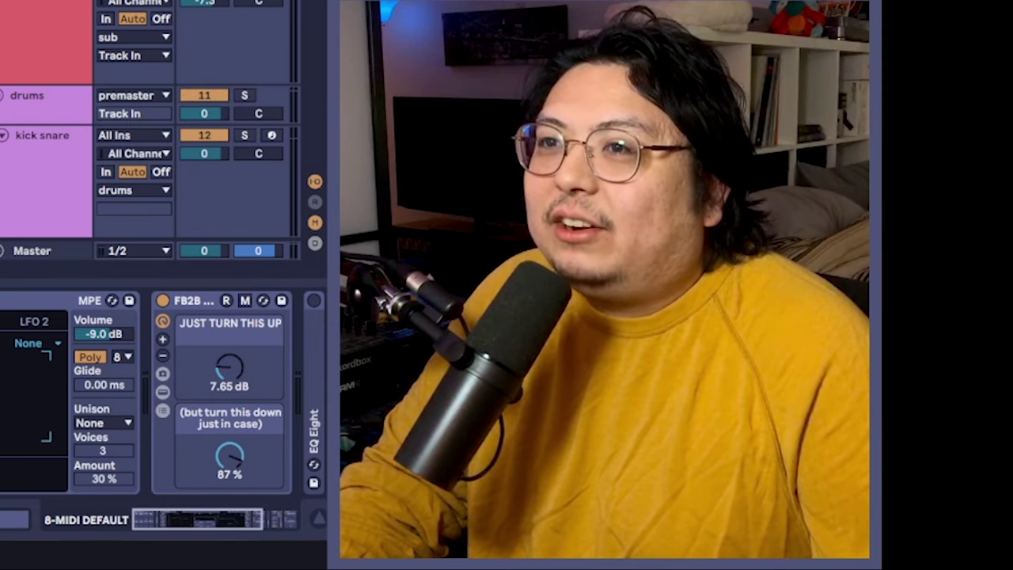
Insert a new MIDI track directly below the 8 Serum track for an additional drop sound
scroll(150, 127, down, 3)
scroll(150, 126, up, 4)
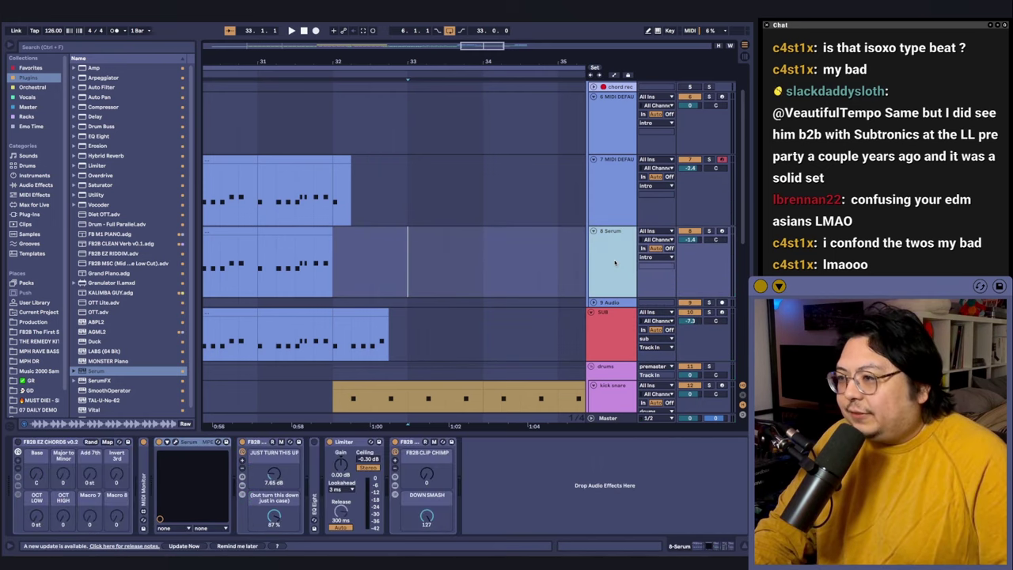
key(ctrl+shift+t)
click(341, 347)
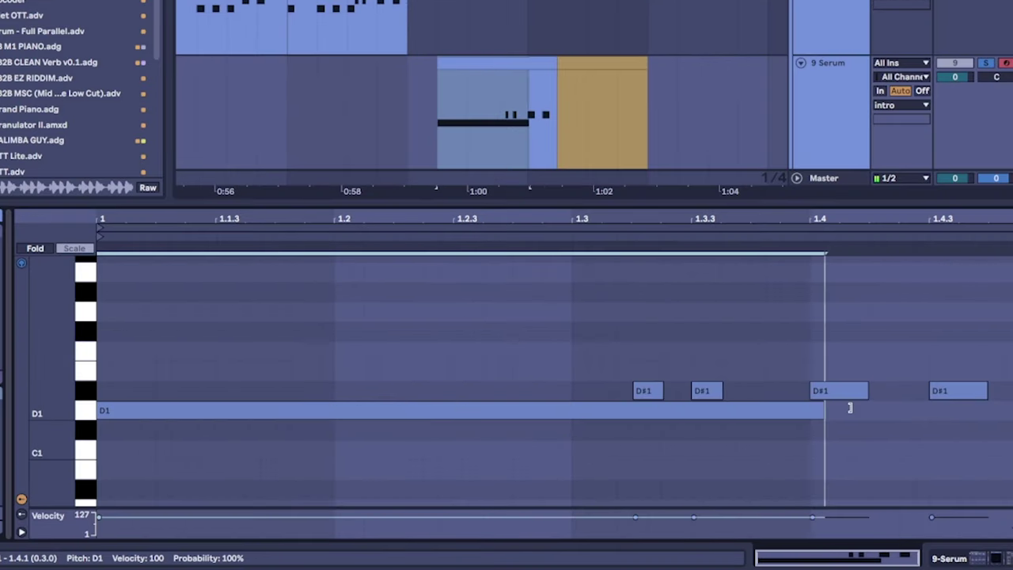
Delete the D#1 notes from the clip on the 9 Serum track, keeping only the long D1 note, and audition it
drag(984, 396, 576, 346)
key(Delete)
scroll(468, 57, down, 1)
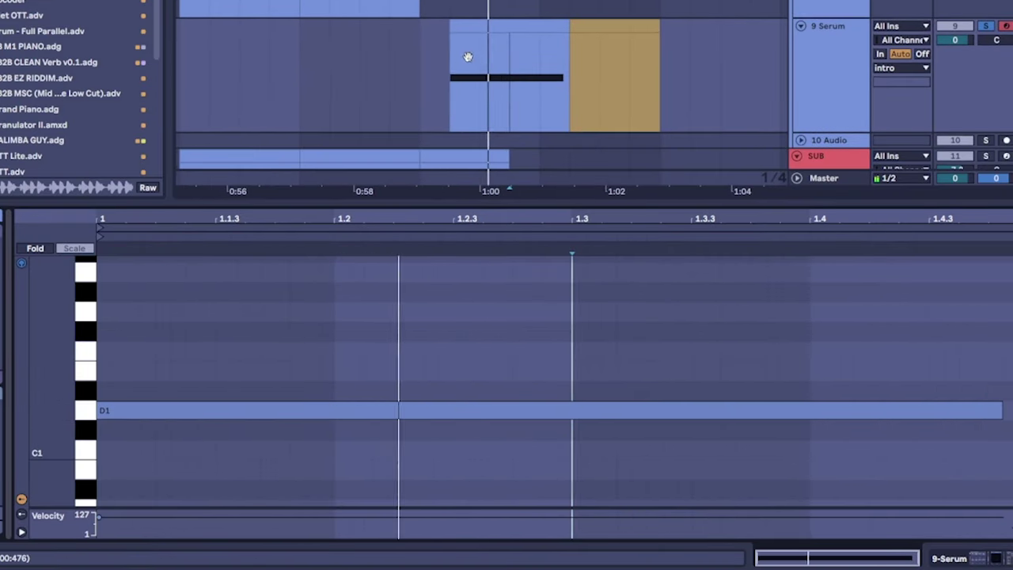
click(477, 28)
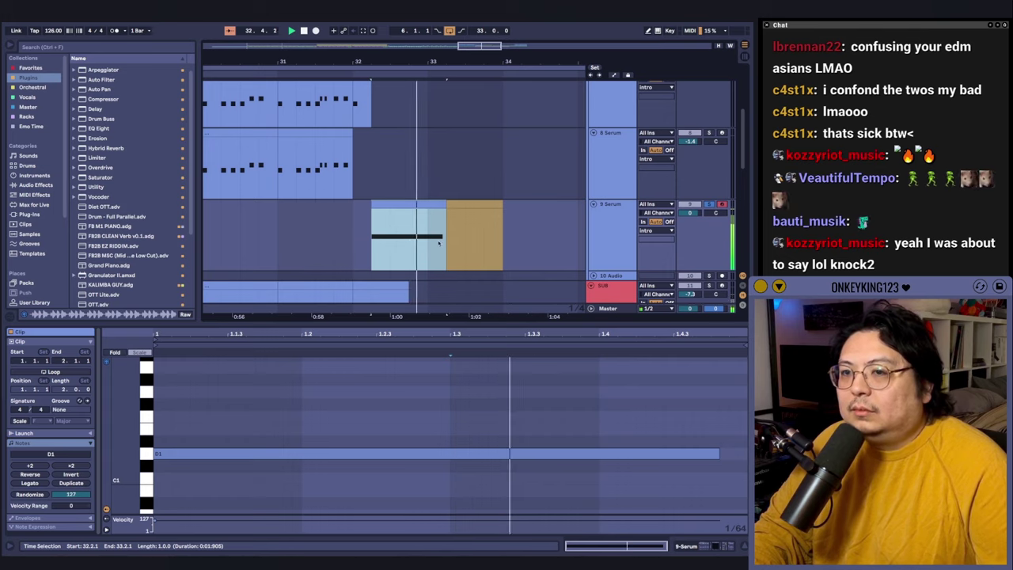
Turn down the "but turn this down just in case" macro on the 9 Serum track and set the Limiter gain to 9.40 dB
double_click(599, 243)
click(181, 454)
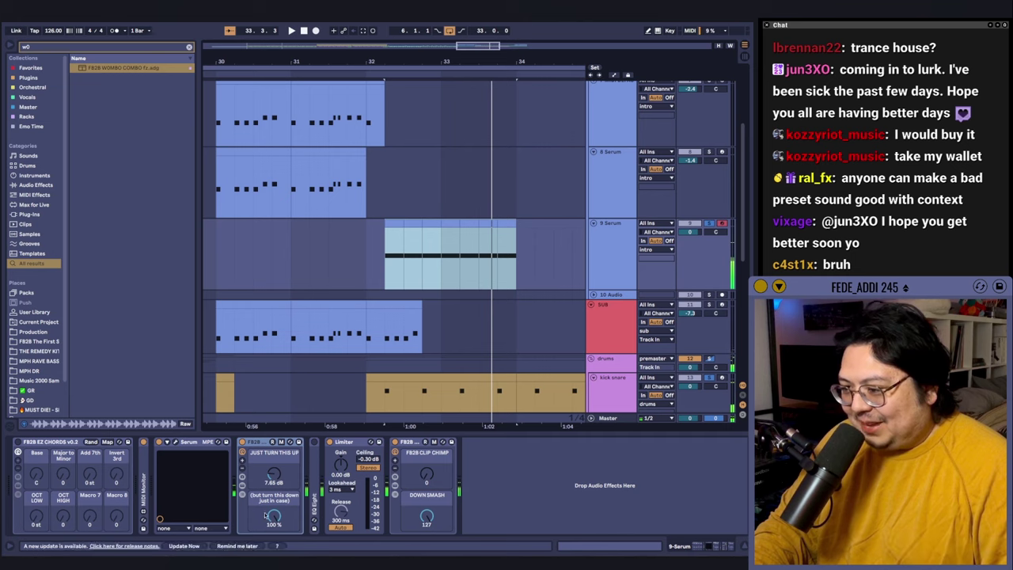
click(317, 475)
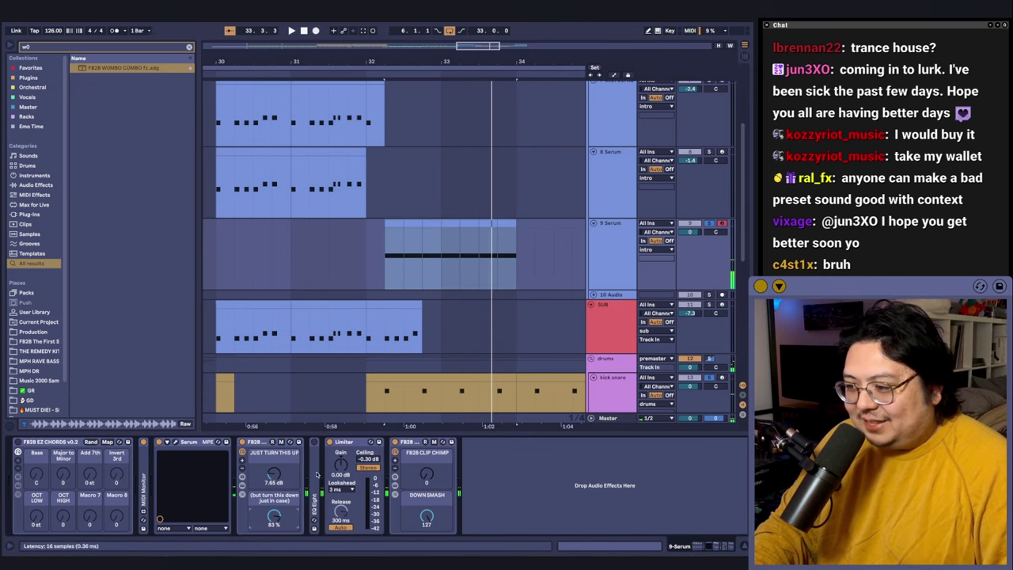
click(184, 443)
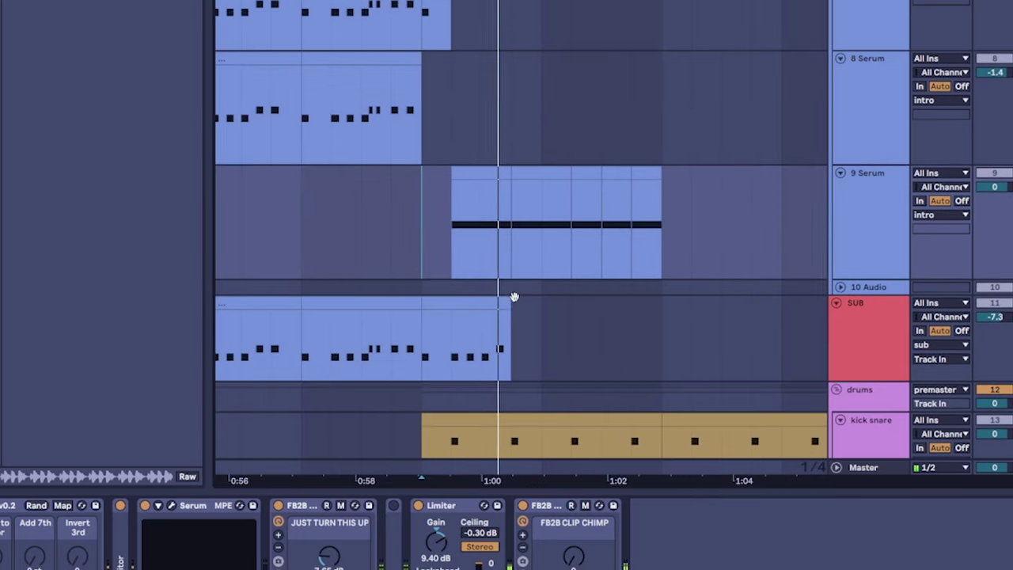
Duplicate the one-bar held D1 clip on the 9 Serum track so that it fills 32.2 to 34.2, and play from bar 32
scroll(488, 247, down, 1)
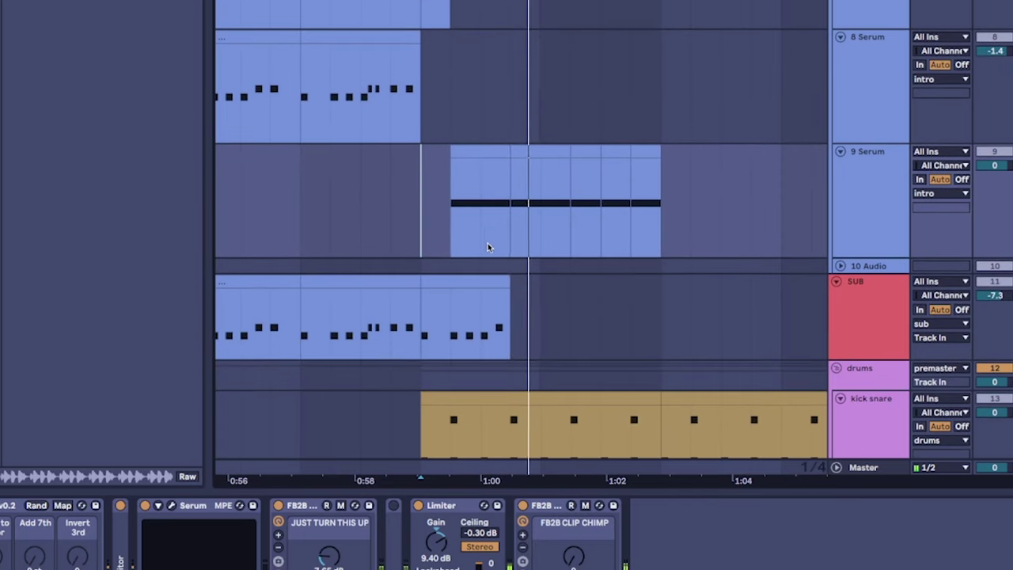
drag(466, 241, 552, 242)
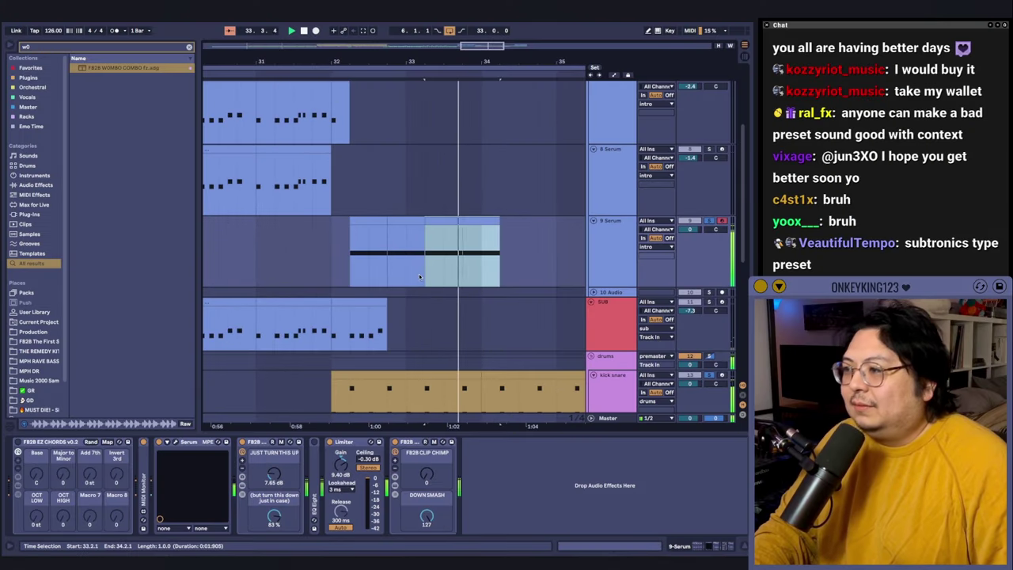
click(361, 295)
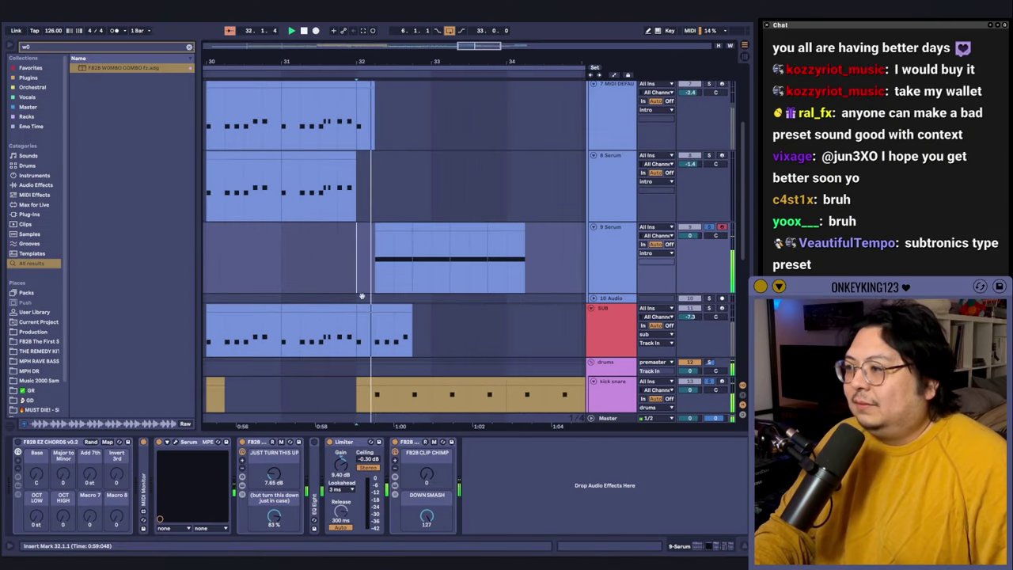
Loop playback over the held D1 note from 32.2 to 33.2 and enable Oscillator B in the 9 Serum track's synth
click(178, 441)
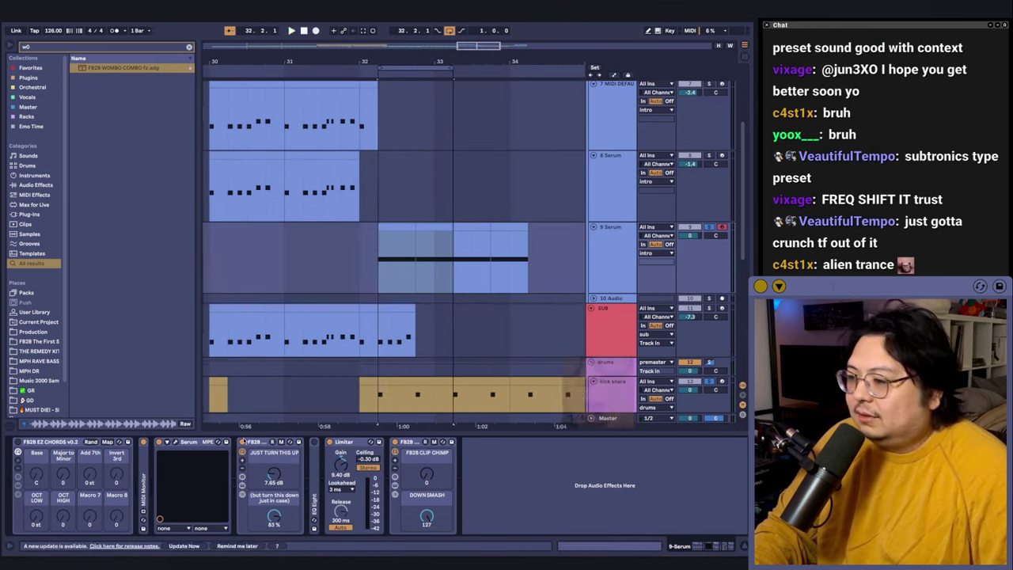
key(space)
click(178, 441)
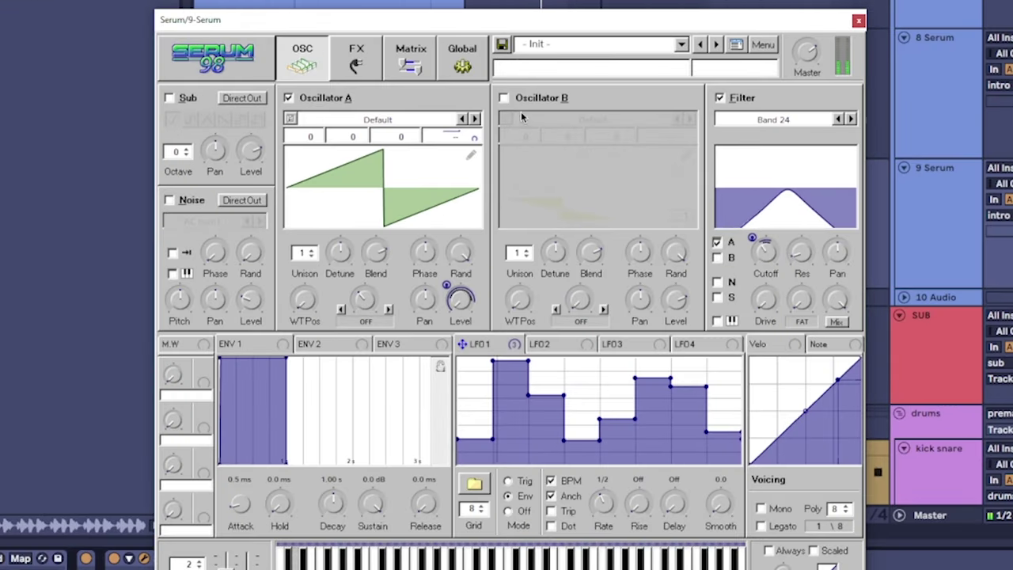
click(503, 98)
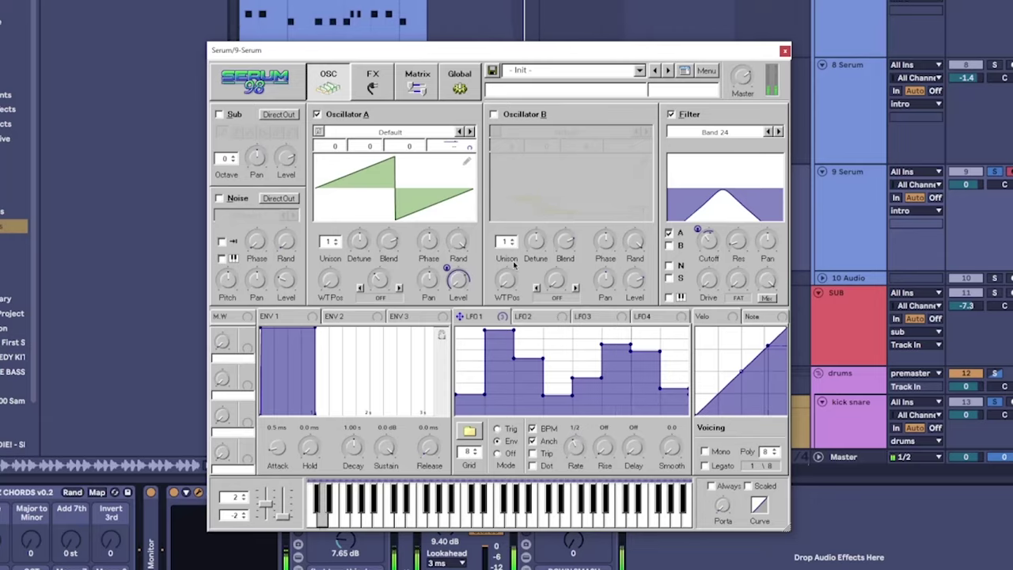
click(492, 115)
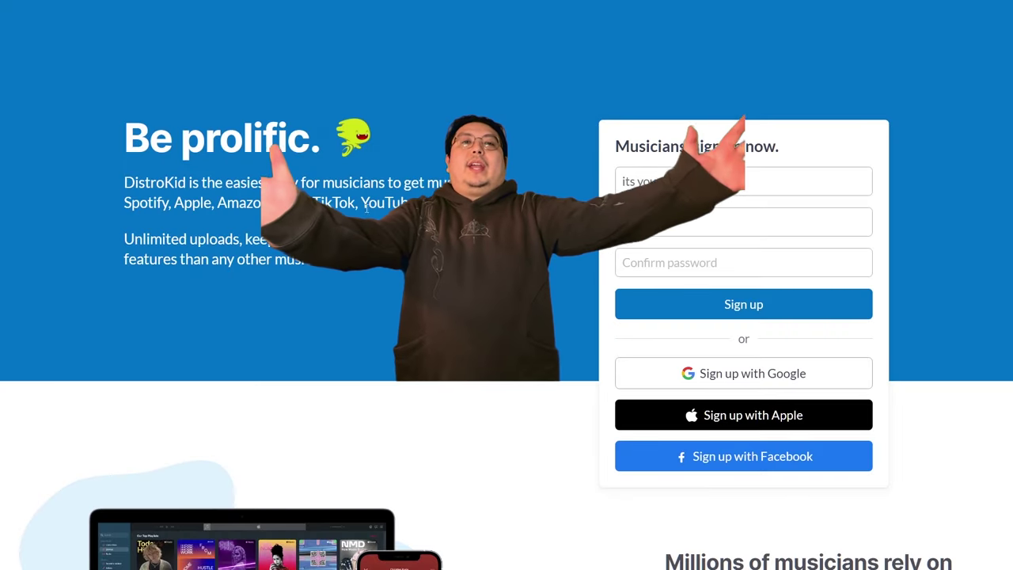
scroll(357, 292, down, 3)
scroll(727, 415, down, 15)
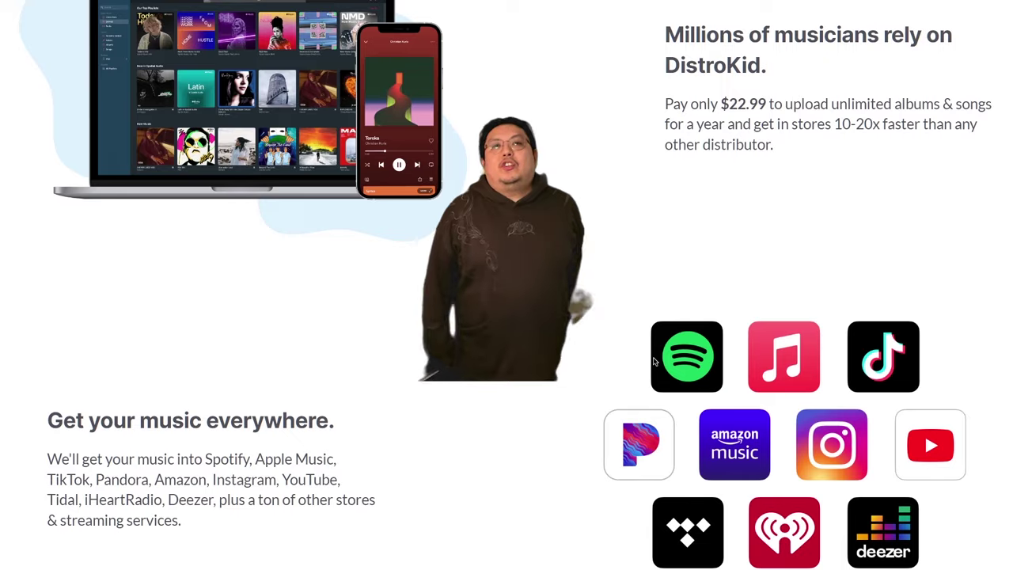
scroll(506, 285, down, 5)
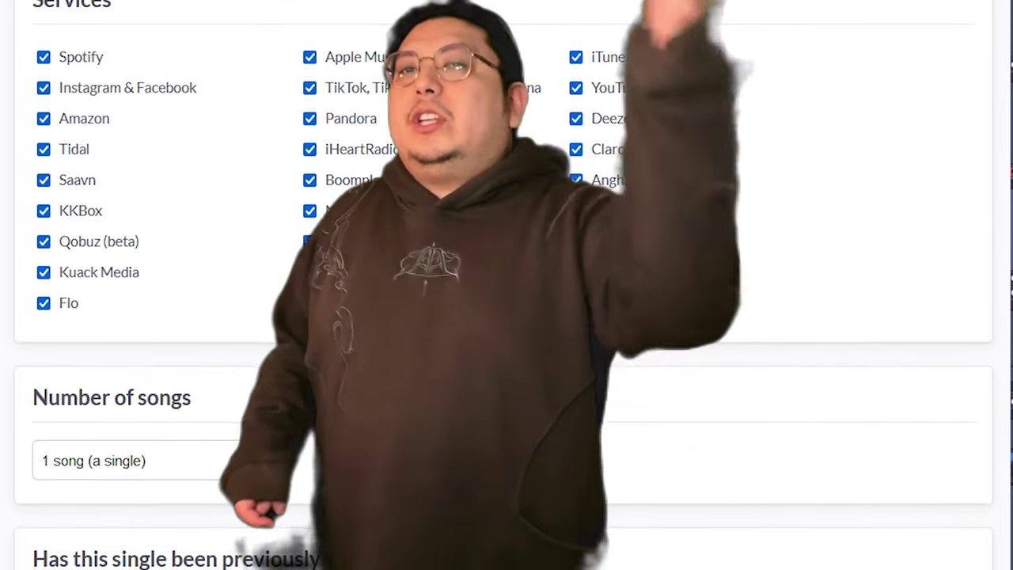
scroll(507, 285, down, 1)
scroll(503, 284, down, 1)
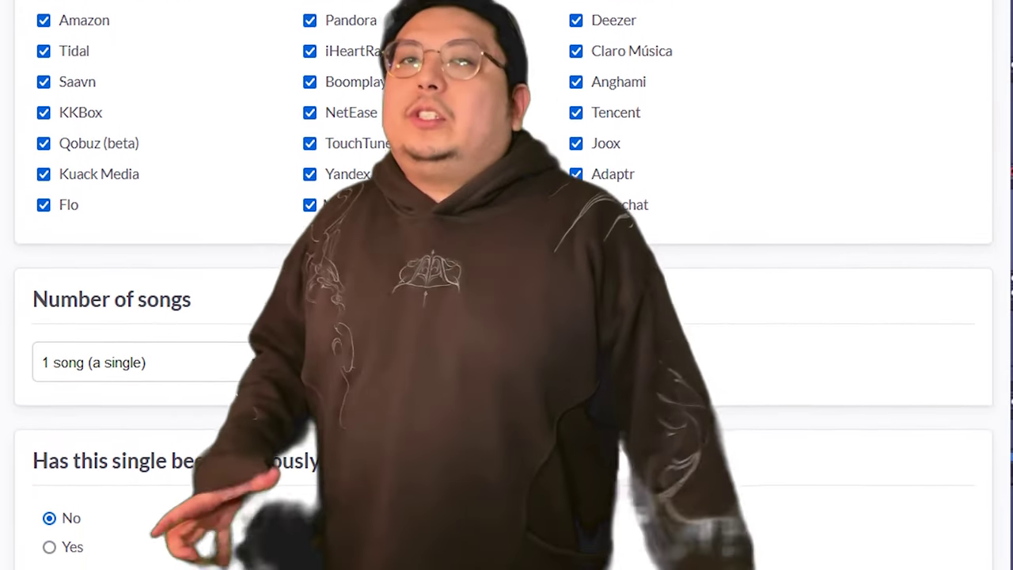
scroll(507, 285, down, 3)
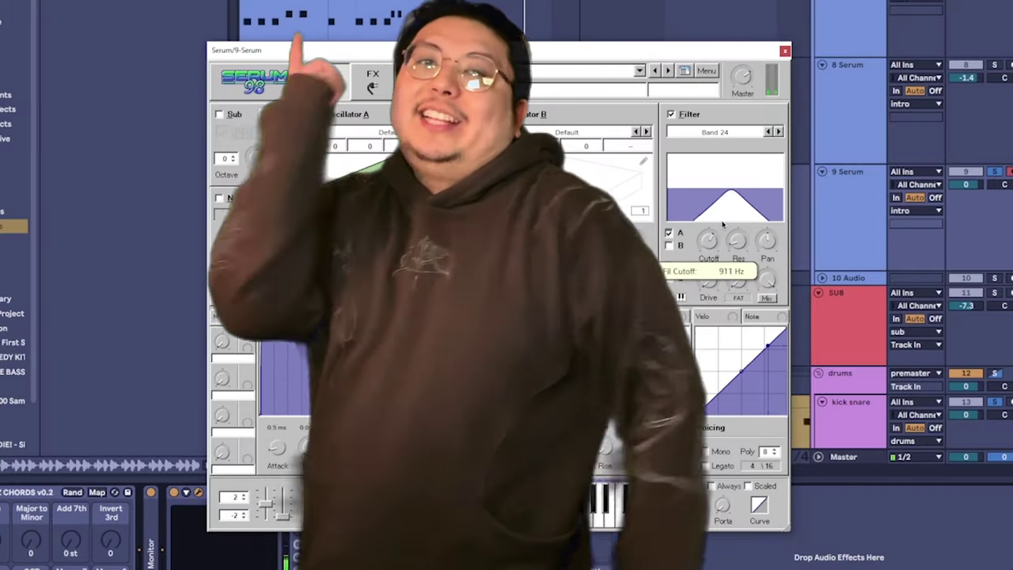
Lower the Band 24 filter's cutoff and set Oscillator A's octave to -1
drag(722, 225, 723, 246)
drag(337, 148, 339, 167)
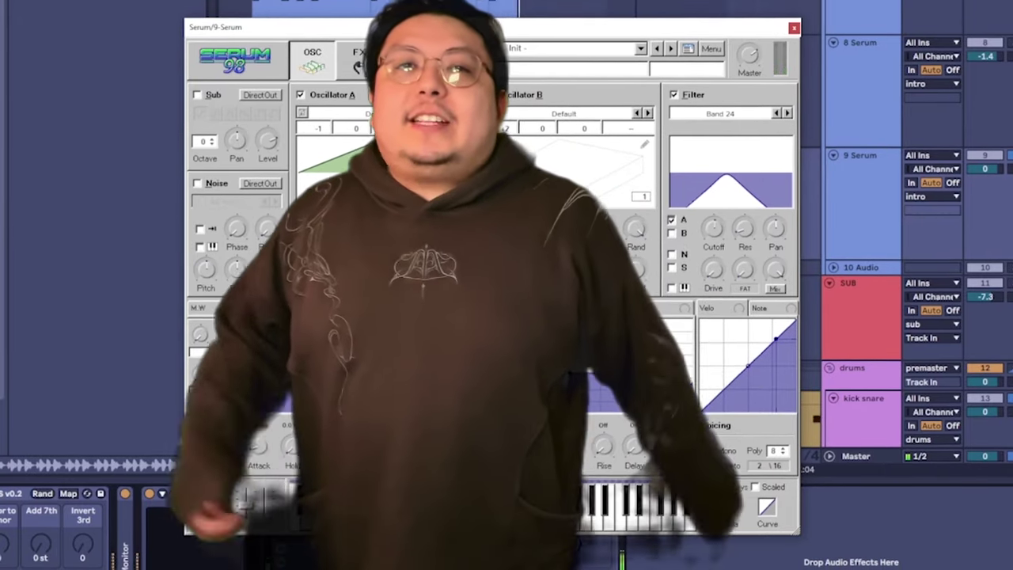
Enable Serum's Distortion effect and adjust the LFO 1 modulation amount on Oscillator A's coarse pitch
click(355, 65)
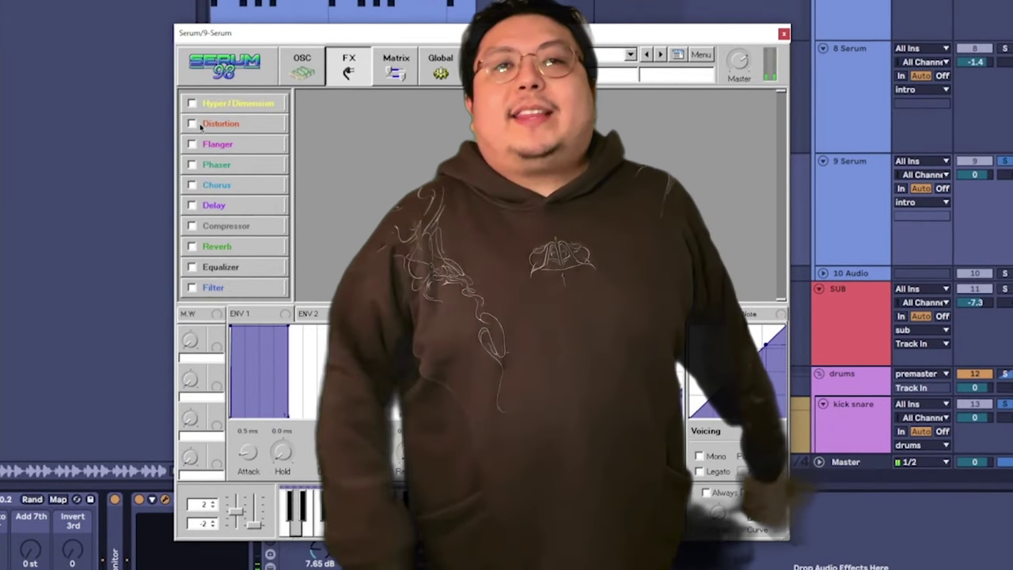
click(200, 125)
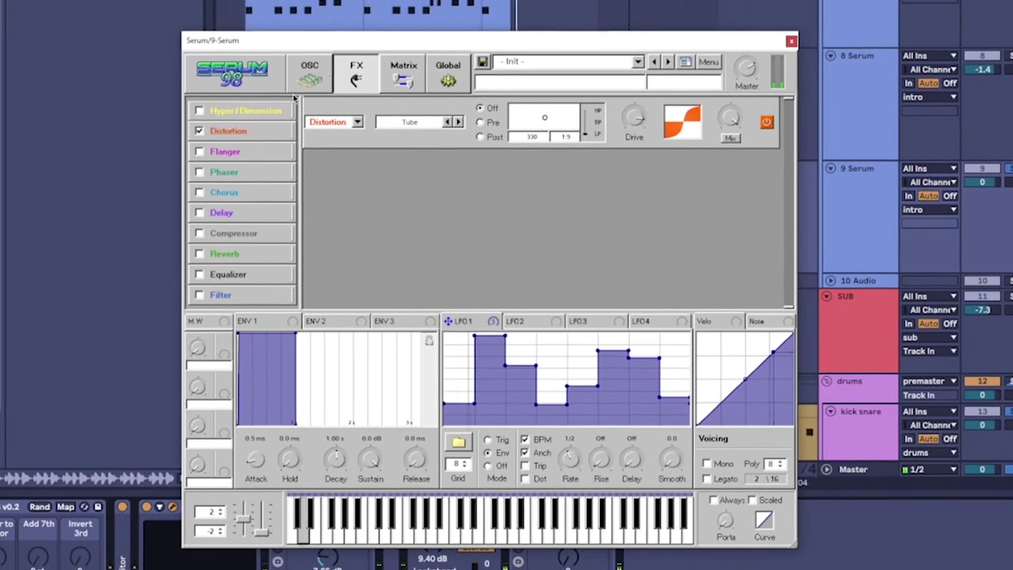
click(308, 75)
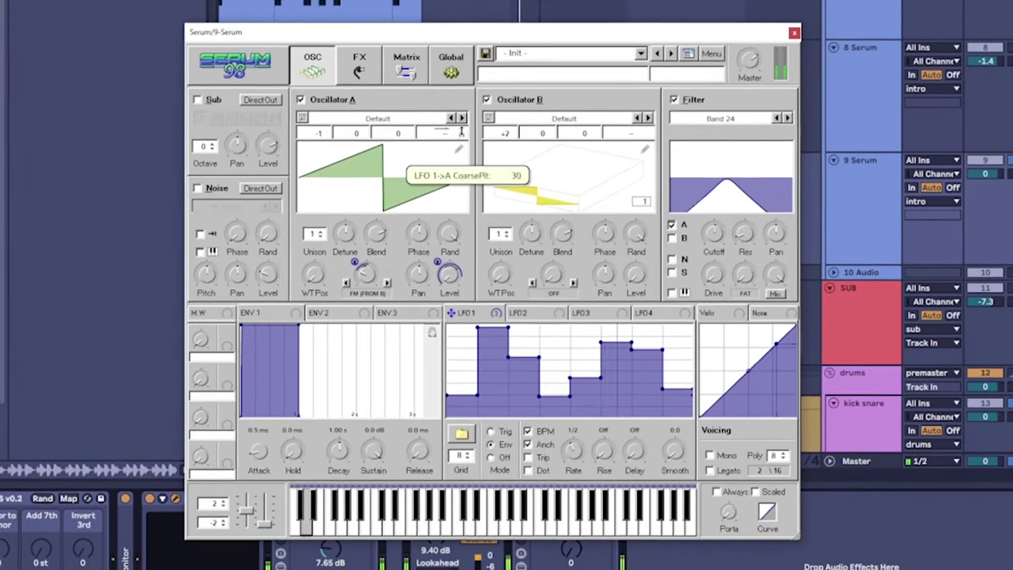
drag(460, 132, 464, 116)
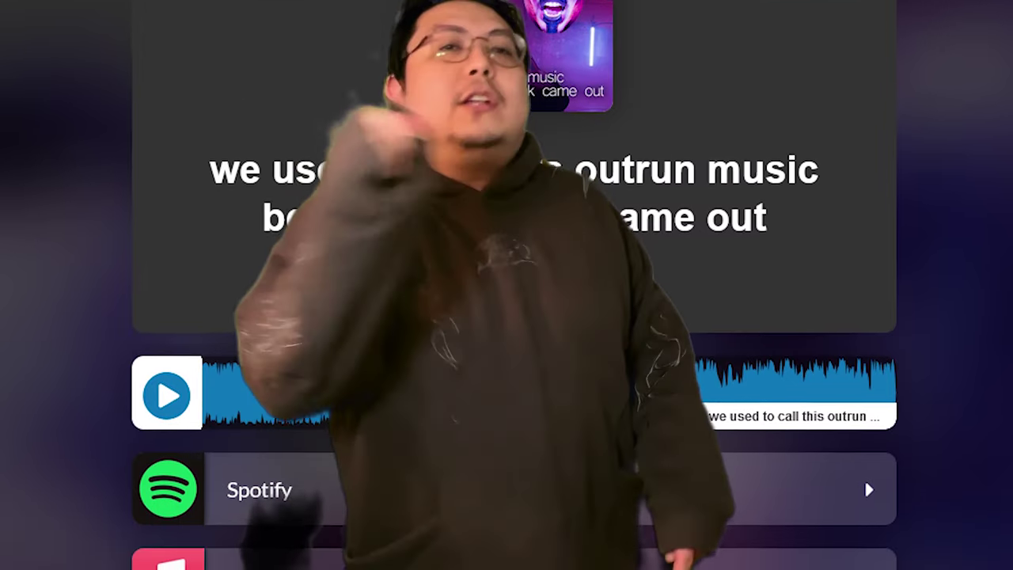
scroll(514, 317, down, 3)
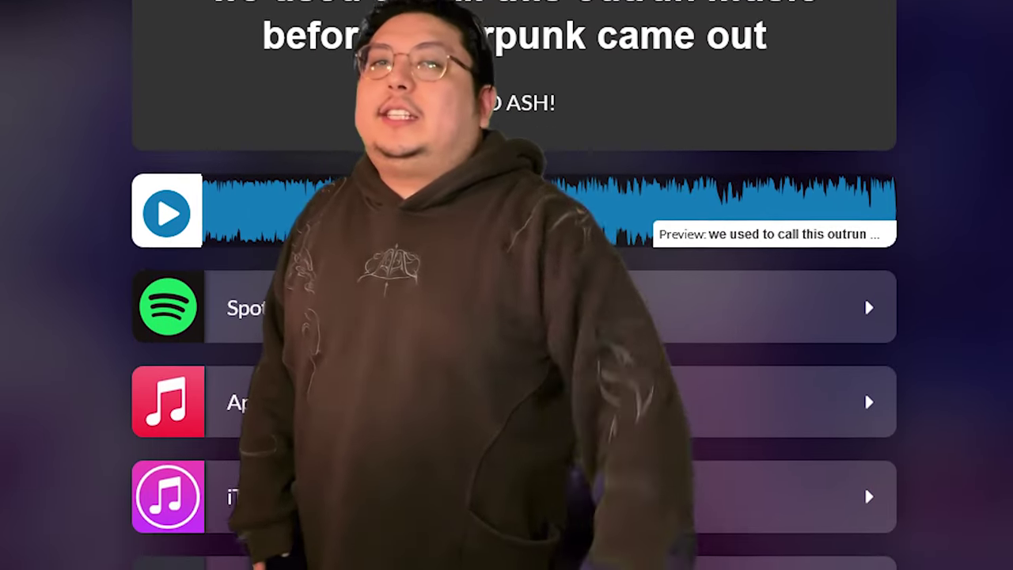
scroll(514, 317, down, 2)
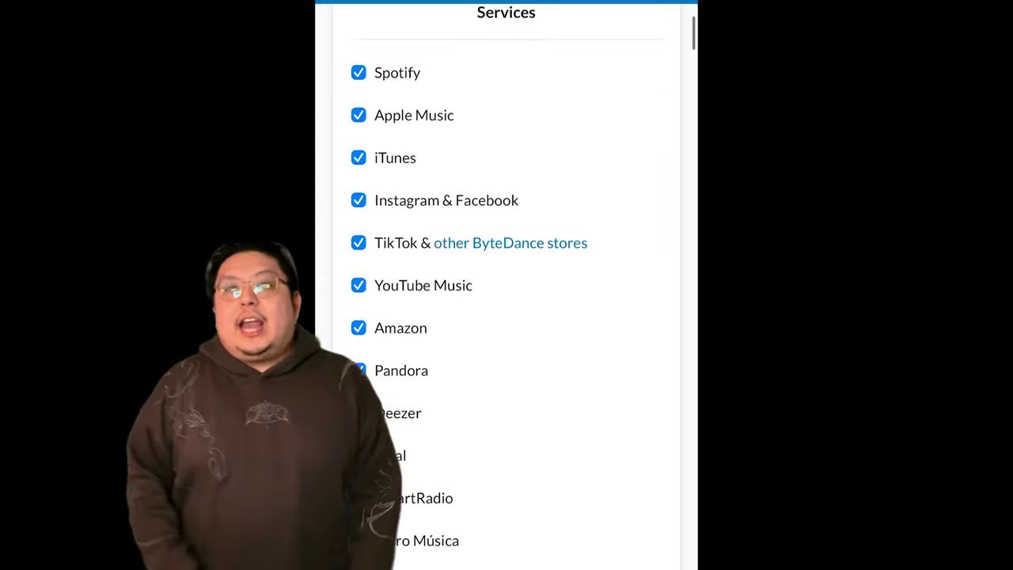
scroll(506, 316, down, 3)
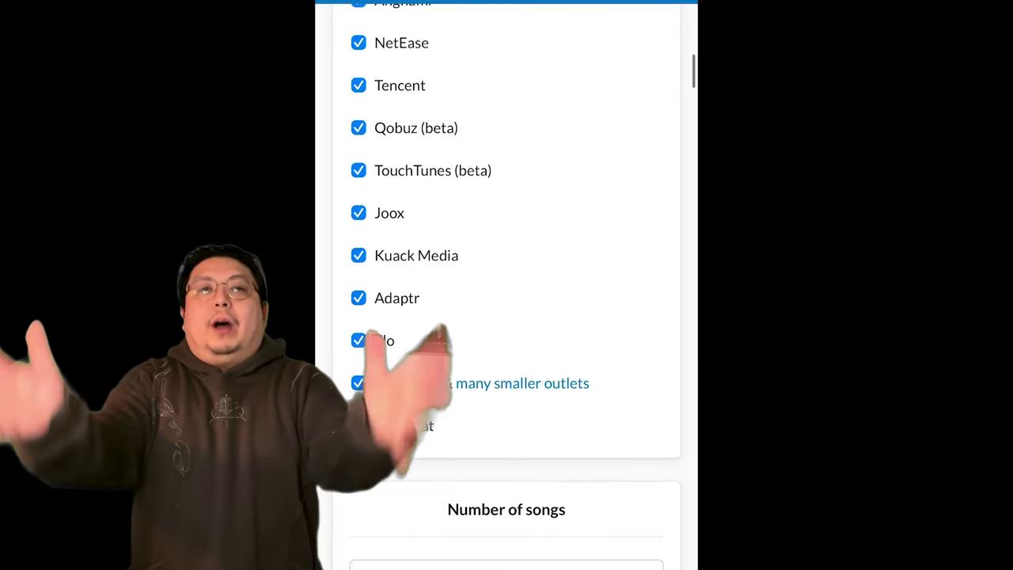
scroll(506, 285, down, 1)
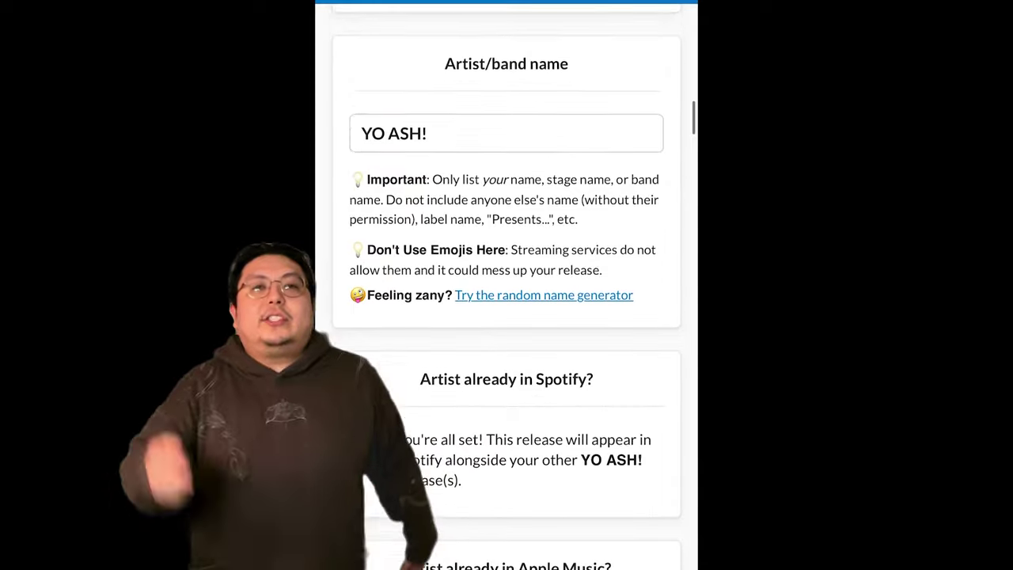
scroll(507, 316, down, 8)
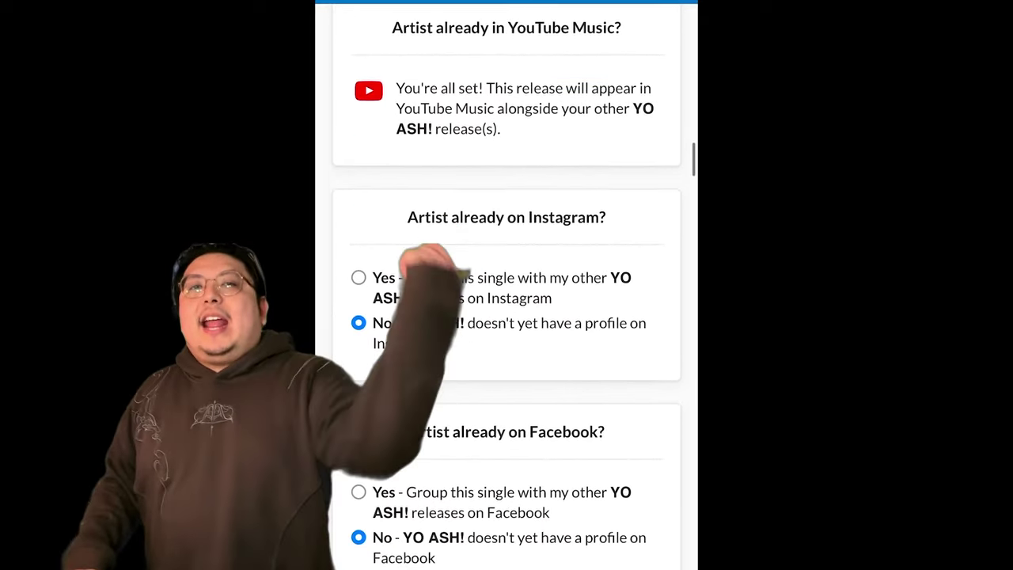
scroll(507, 316, down, 5)
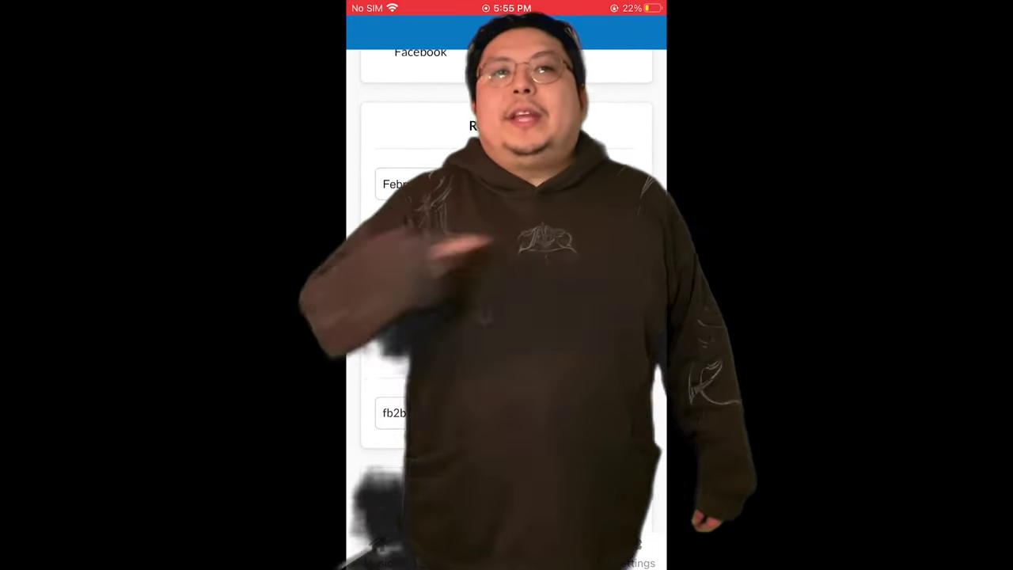
scroll(506, 316, down, 5)
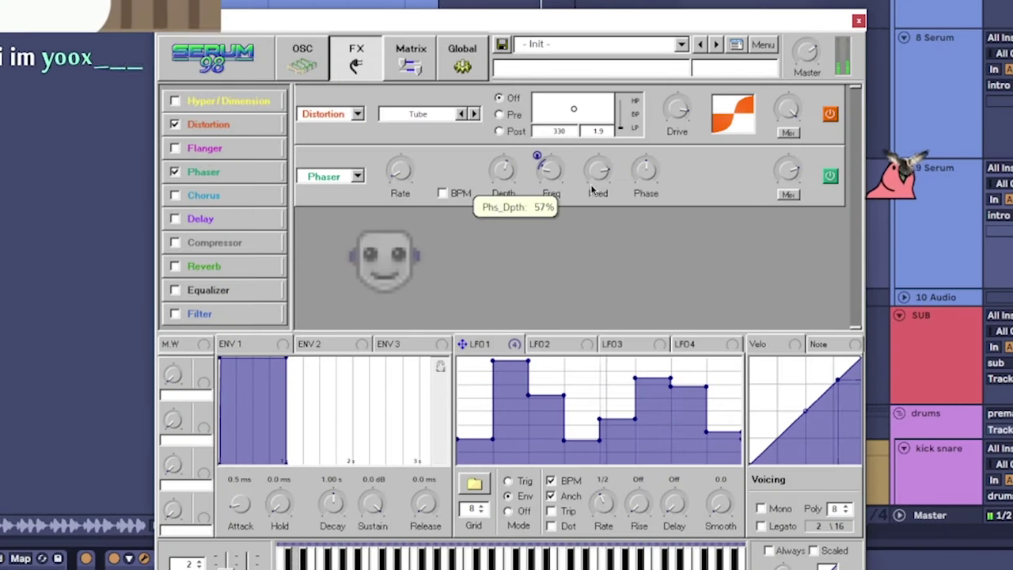
Check the Phaser's feedback and phase settings in Serum's effects while the held note loops
mouse_move(599, 186)
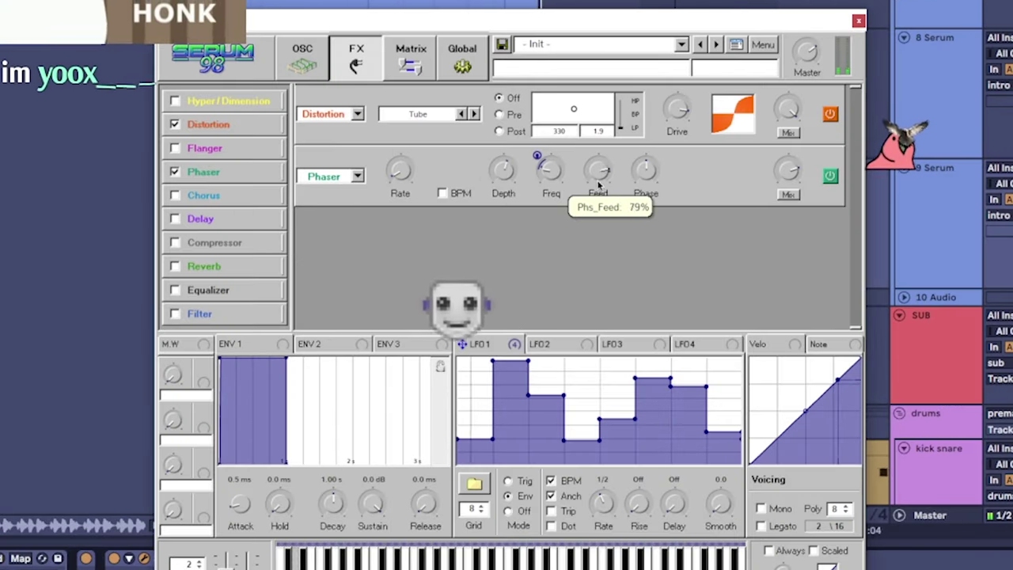
mouse_move(661, 164)
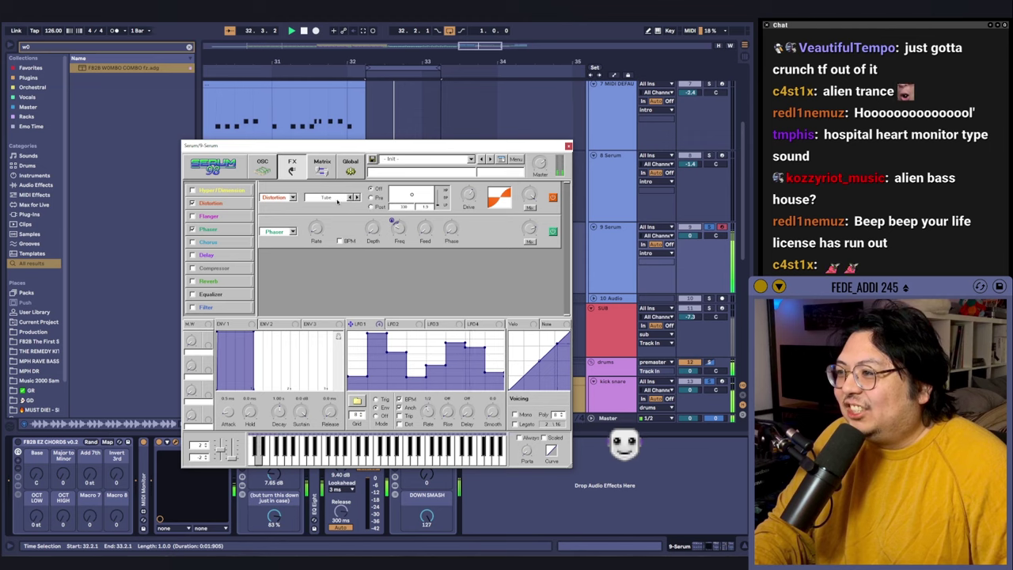
Change Serum's Distortion type to Downsample and return to the oscillator settings
click(418, 114)
click(333, 276)
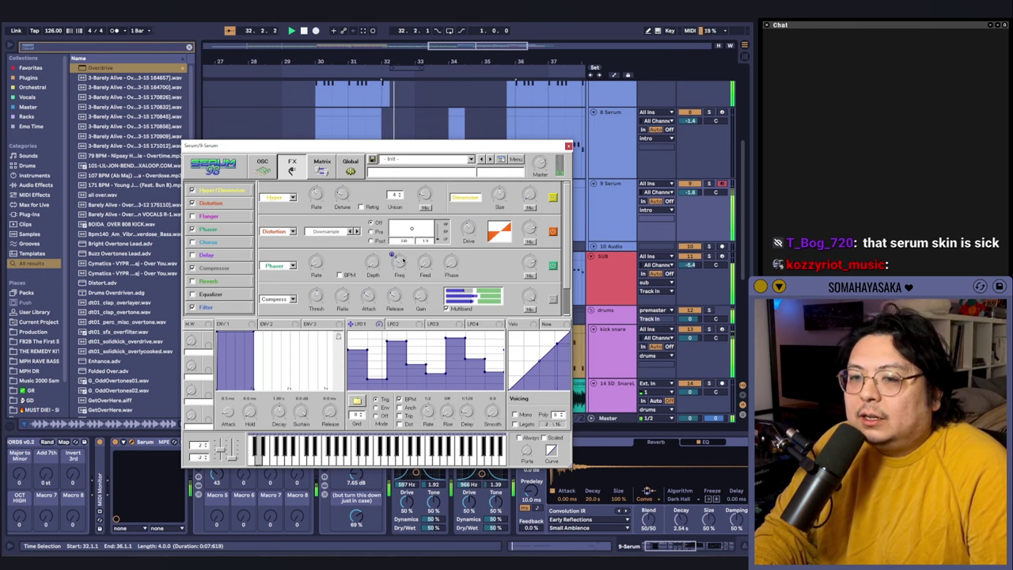
click(262, 165)
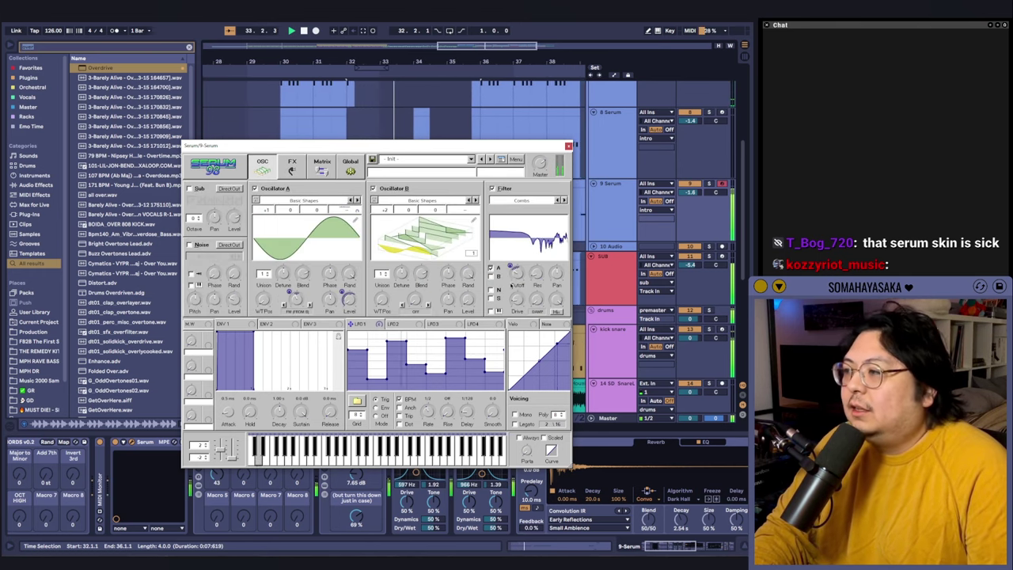
Close the synth and fine-tune the "JUST TURN THIS UP" drive in the 9 Serum track's effect rack
click(567, 146)
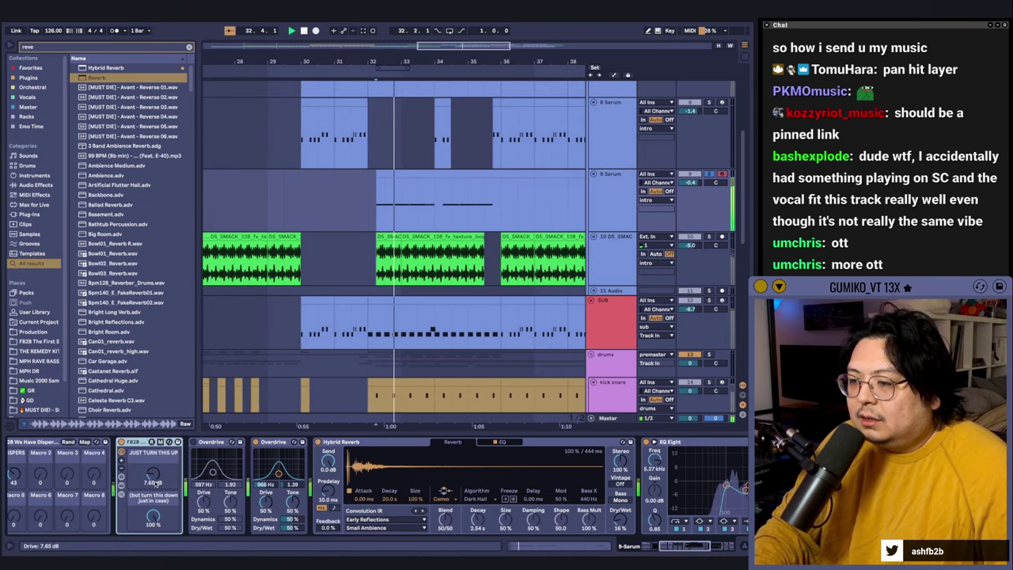
drag(155, 481, 156, 479)
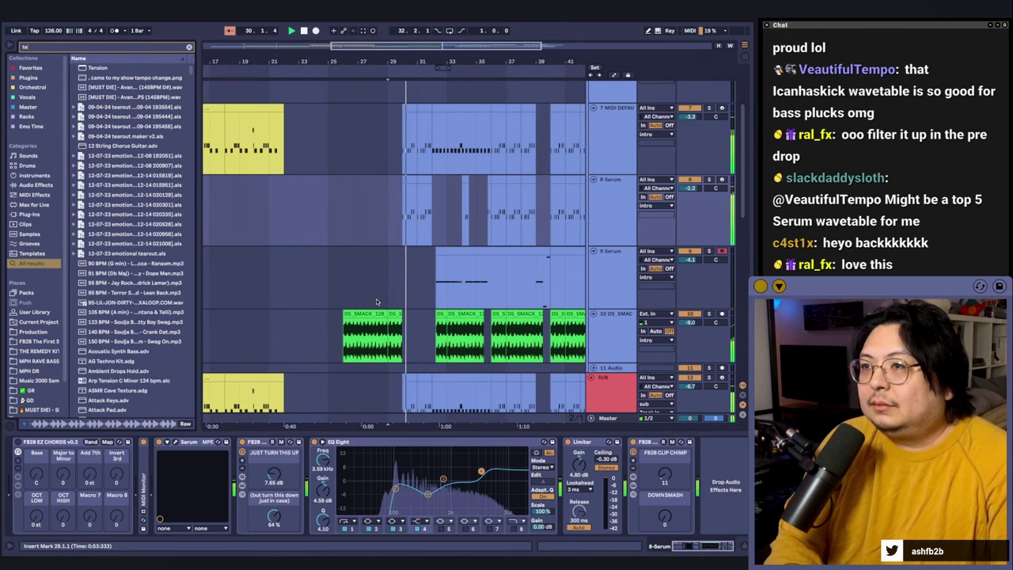
Search the browser for "tell"
text(el)
scroll(367, 203, right, 1)
scroll(421, 234, up, 6)
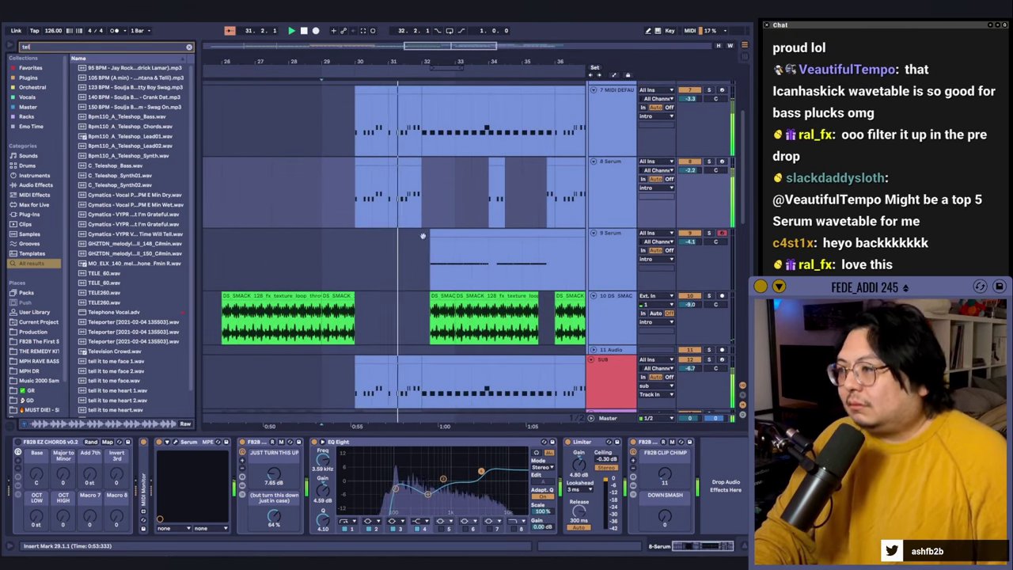
Mark the empty bar from 32 to 33 on the 8 Serum track while reviewing the drop
scroll(422, 233, down, 4)
scroll(422, 232, up, 4)
scroll(422, 232, down, 4)
drag(414, 193, 455, 195)
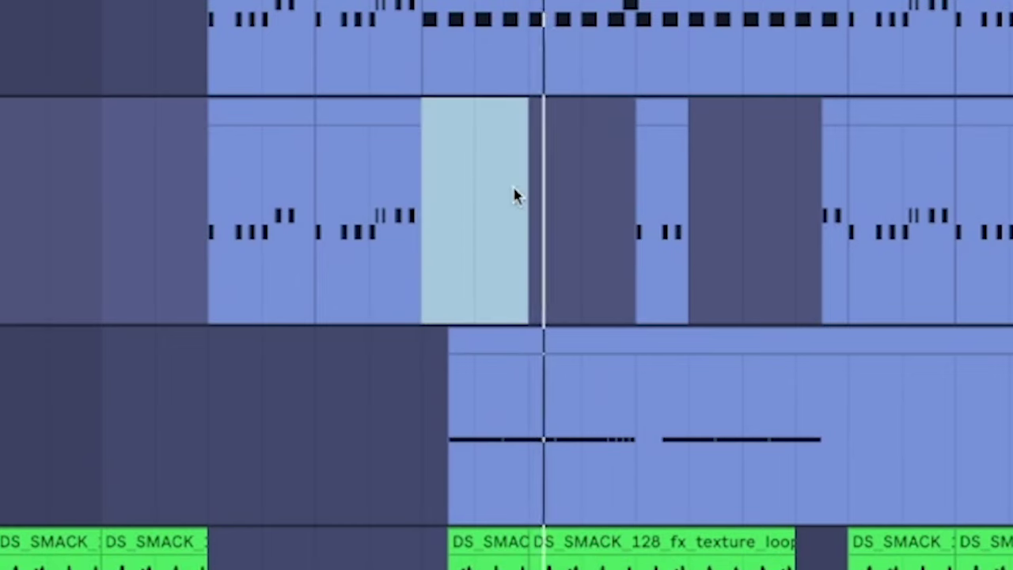
key(space)
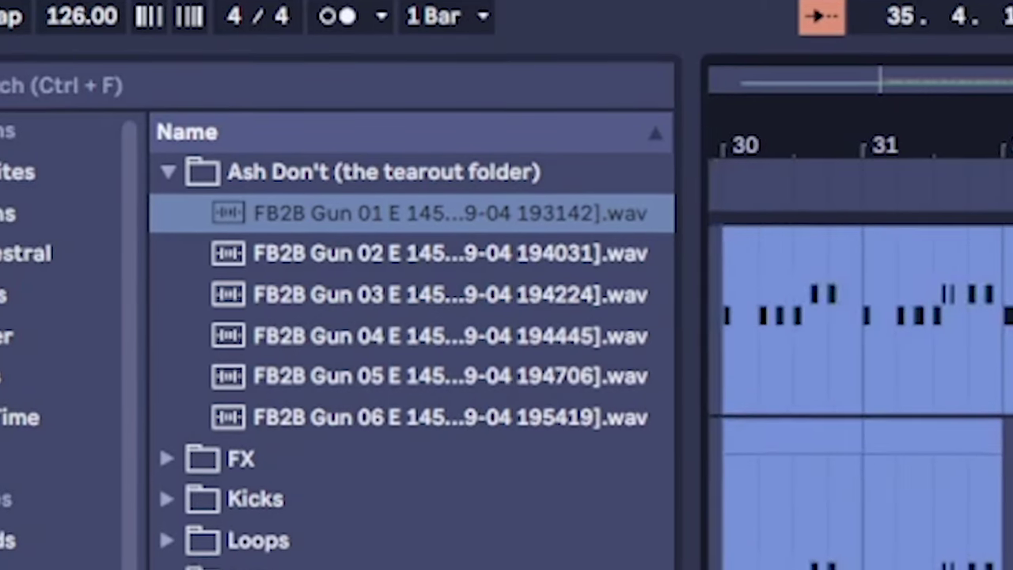
Add the FB2B Gun 04 sample from the tearout folder on a new audio track, starting at bar 32
click(387, 335)
drag(387, 334, 755, 455)
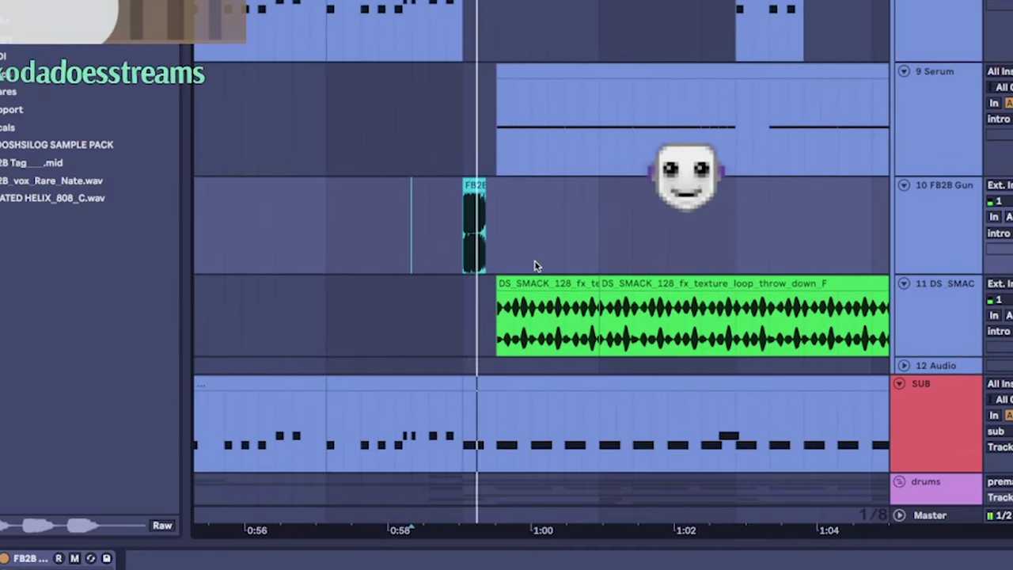
scroll(535, 264, down, 2)
scroll(482, 221, right, 2)
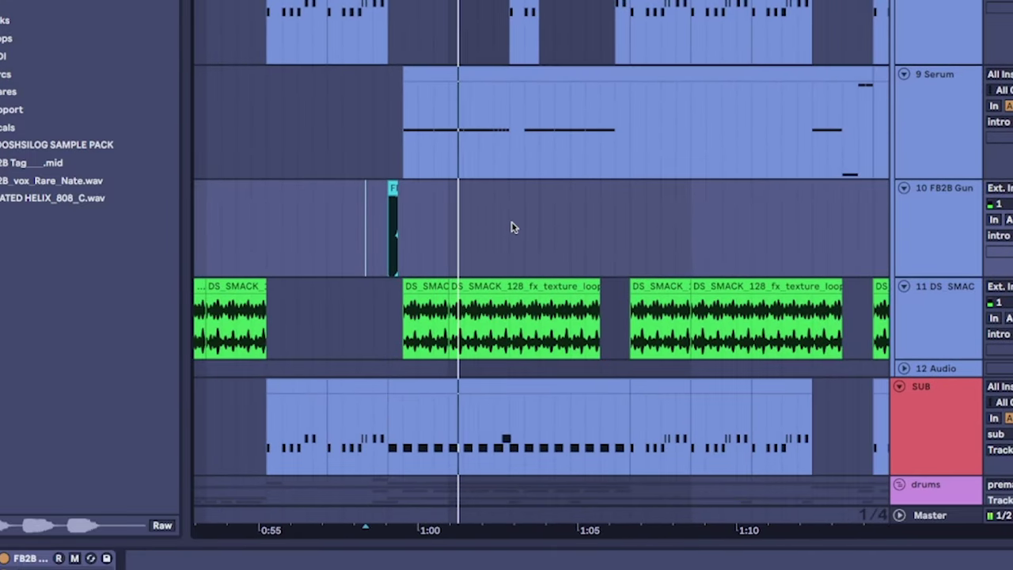
Duplicate the gun sample and place short chops in the gap between the held 9 Serum notes just after bar 34
key(ctrl+d)
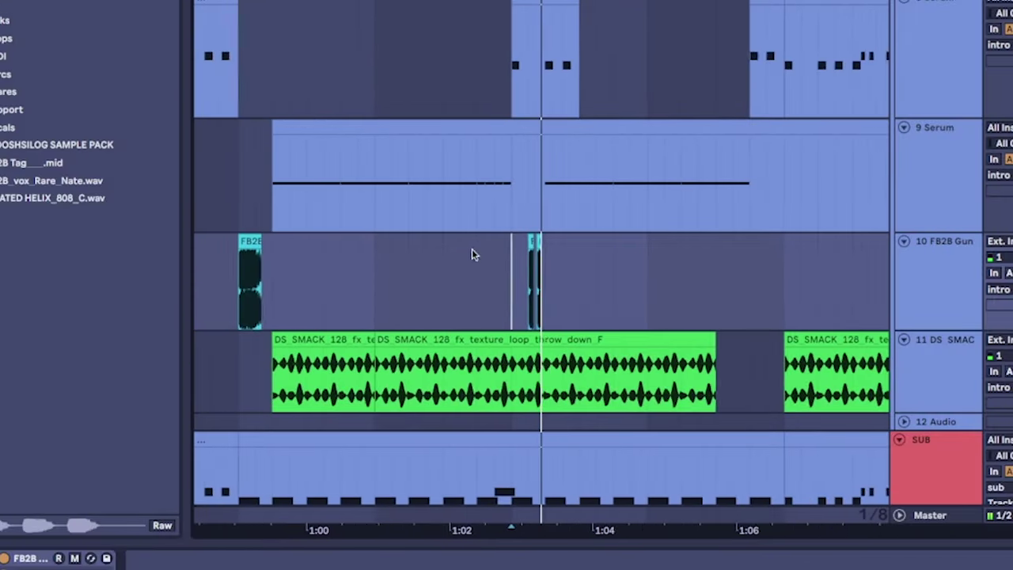
drag(492, 288, 447, 208)
scroll(477, 228, down, 3)
drag(556, 229, 505, 270)
scroll(505, 270, down, 2)
scroll(487, 254, right, 1)
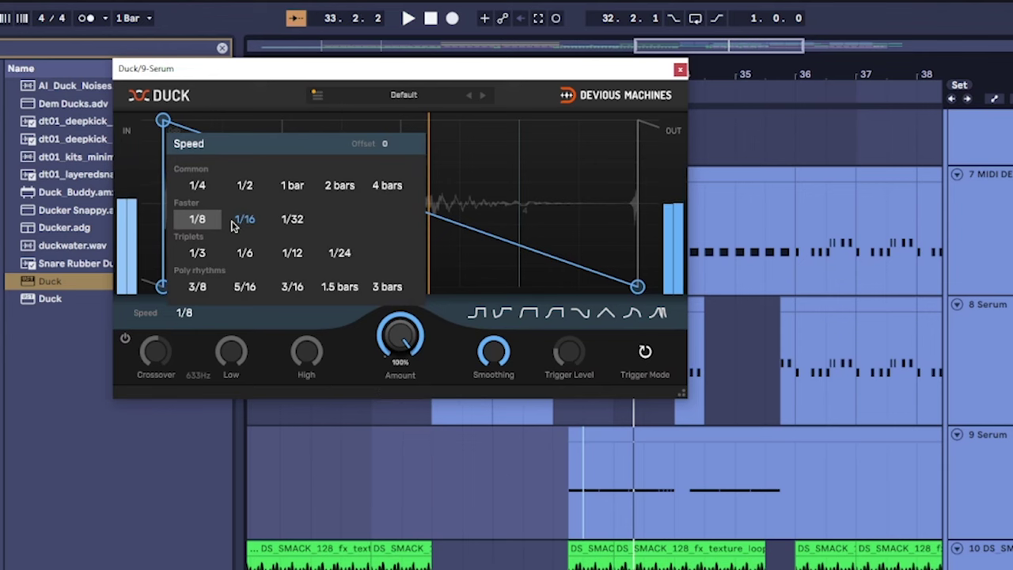
Try a 1/16 speed in Duck, set it to 1/8, and shape the volume curve with a second peak near the middle
click(244, 219)
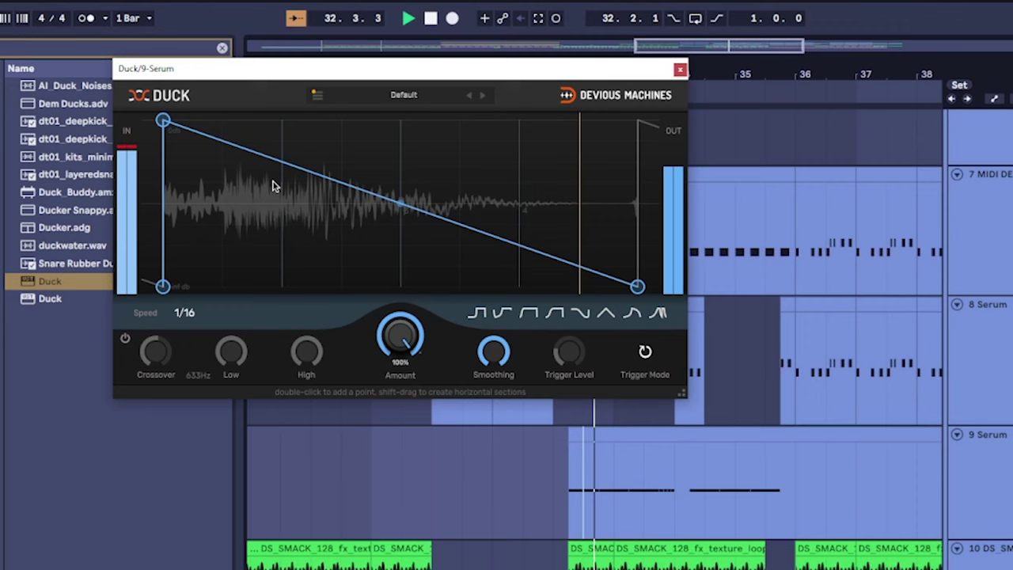
click(185, 313)
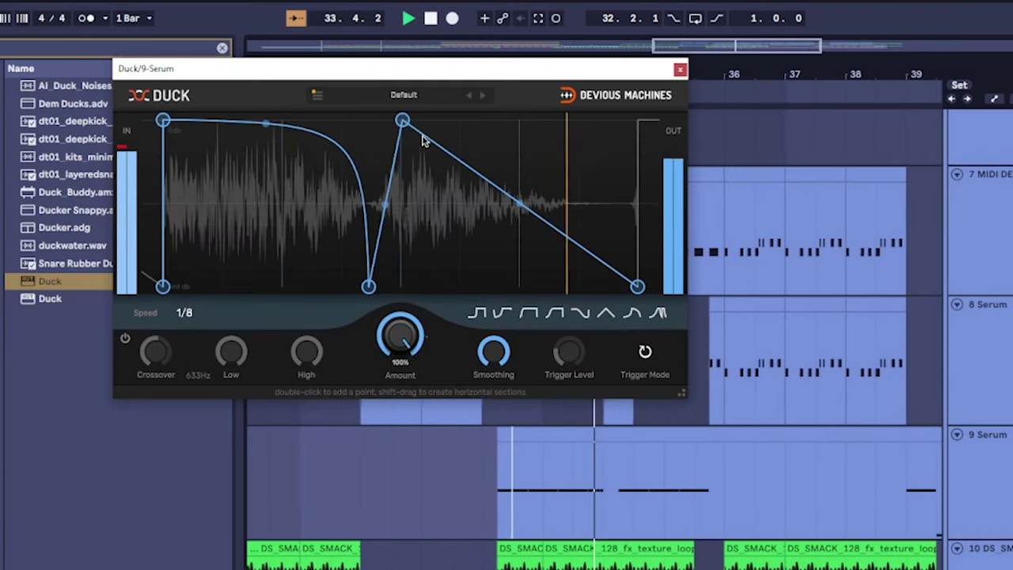
drag(401, 121, 393, 121)
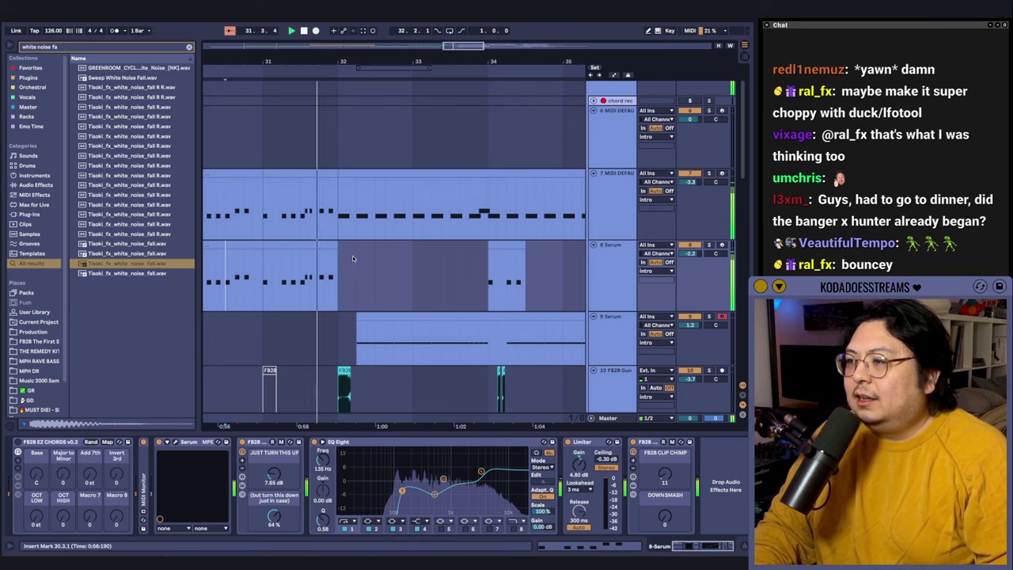
Review the drop during playback, examining the gun, texture loop, sub, kick and snare, and white noise tracks
scroll(367, 222, down, 1)
scroll(368, 286, down, 1)
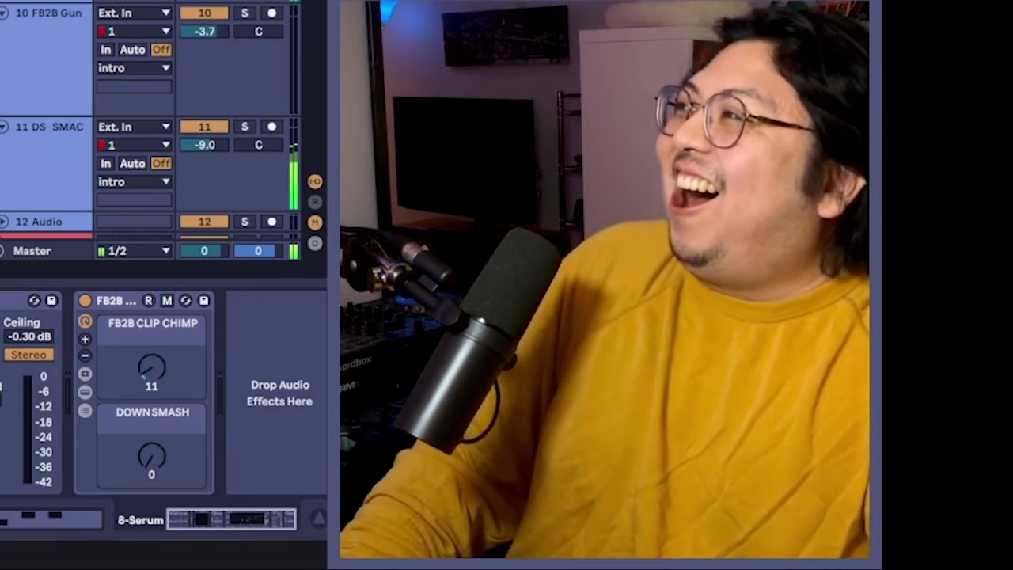
drag(353, 261, 341, 209)
scroll(340, 257, up, 3)
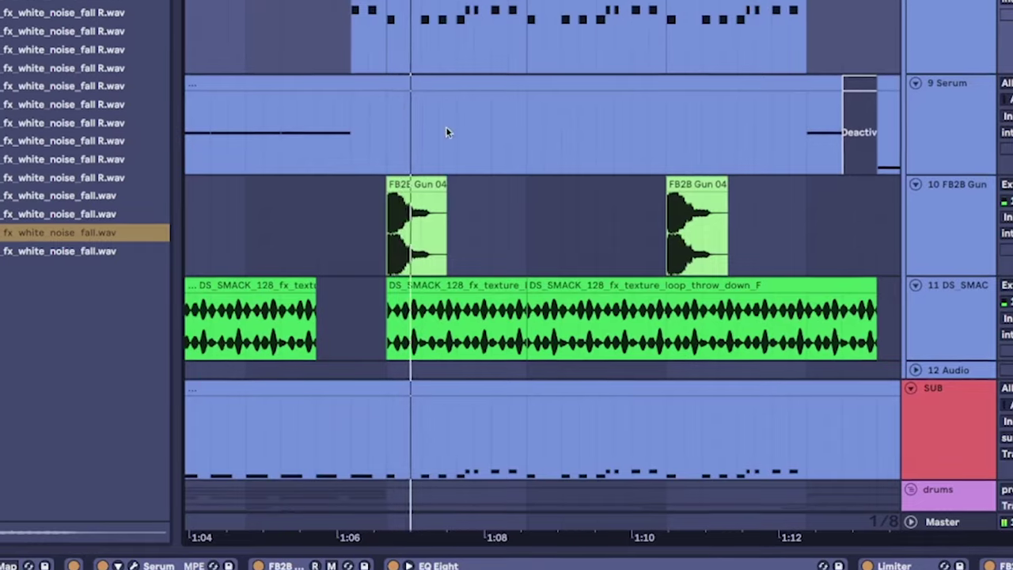
drag(447, 132, 504, 226)
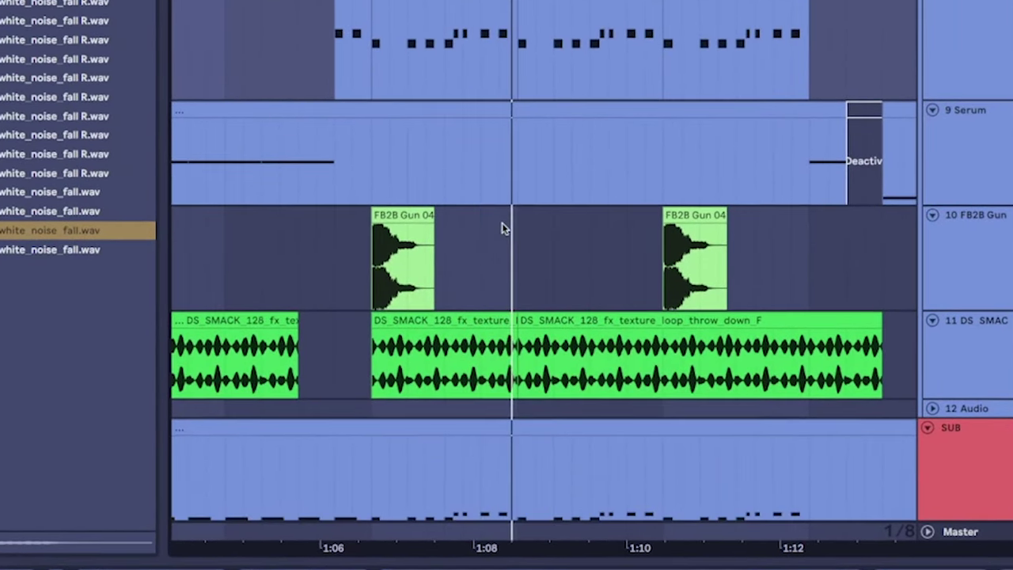
scroll(504, 228, down, 3)
scroll(541, 241, down, 5)
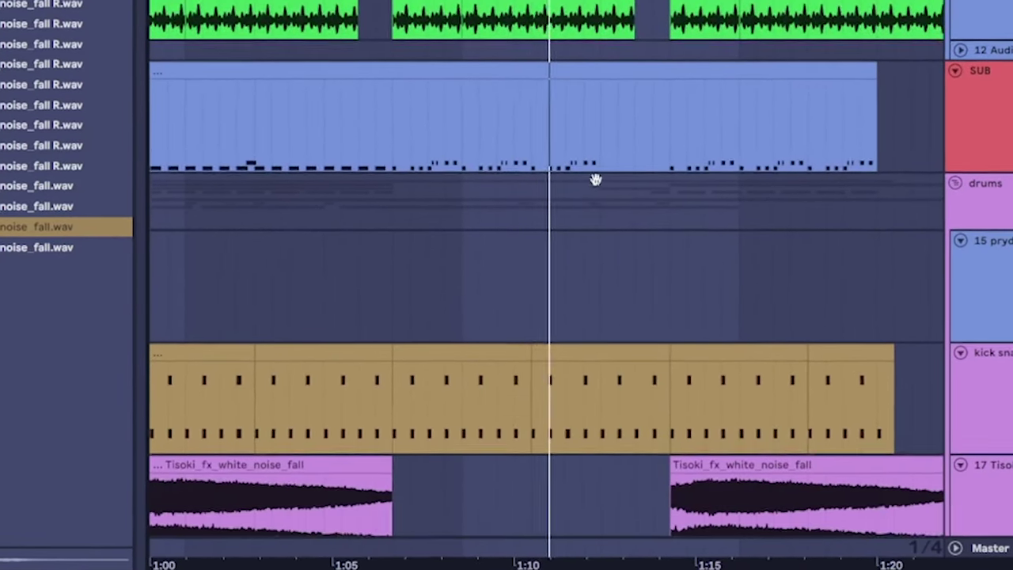
scroll(601, 184, down, 3)
scroll(609, 188, up, 3)
drag(596, 174, 538, 204)
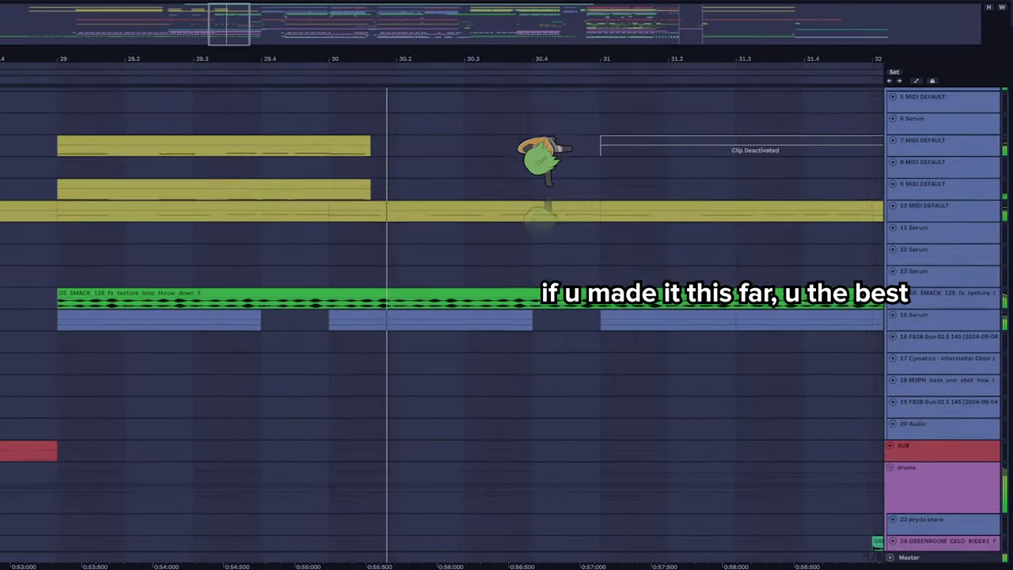
scroll(442, 317, up, 1)
scroll(441, 317, down, 2)
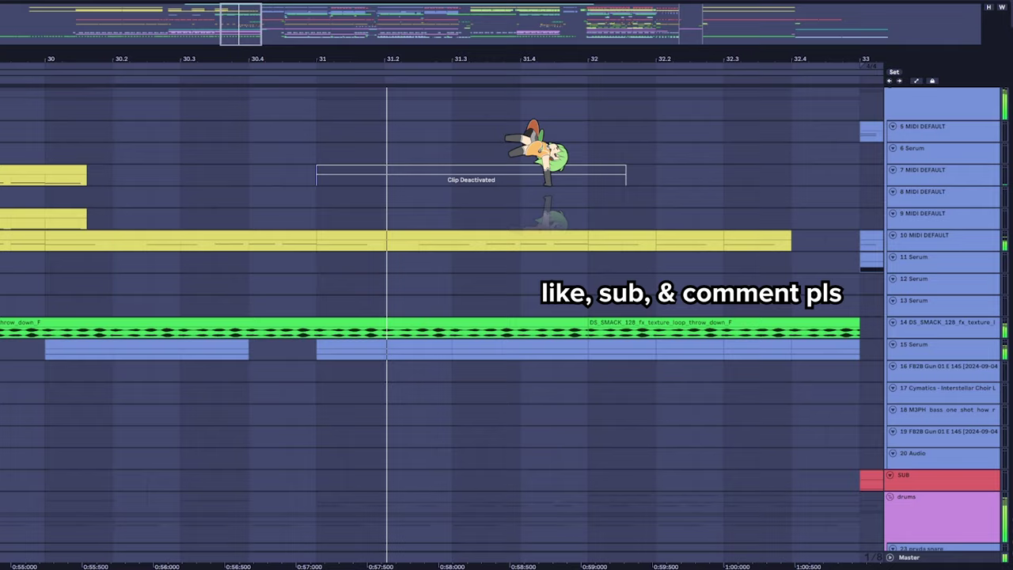